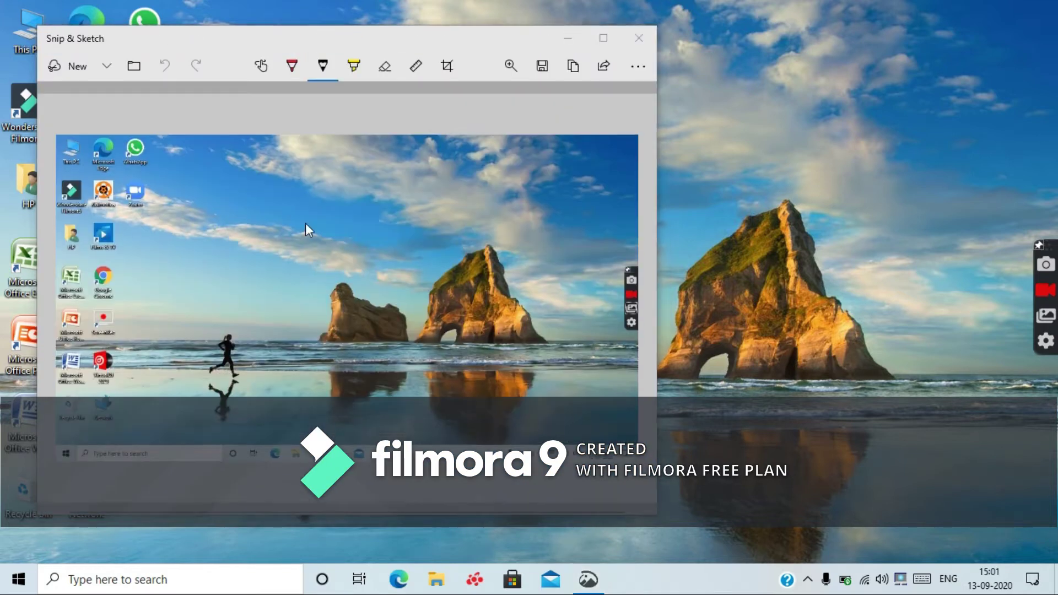
# Step: Draw a freehand pen curve over the rocks in the Snip & Sketch capture and close it without saving
pyautogui.press('super')
pyautogui.click(545, 290)
pyautogui.moveTo(283, 304); pyautogui.dragTo(506, 253)
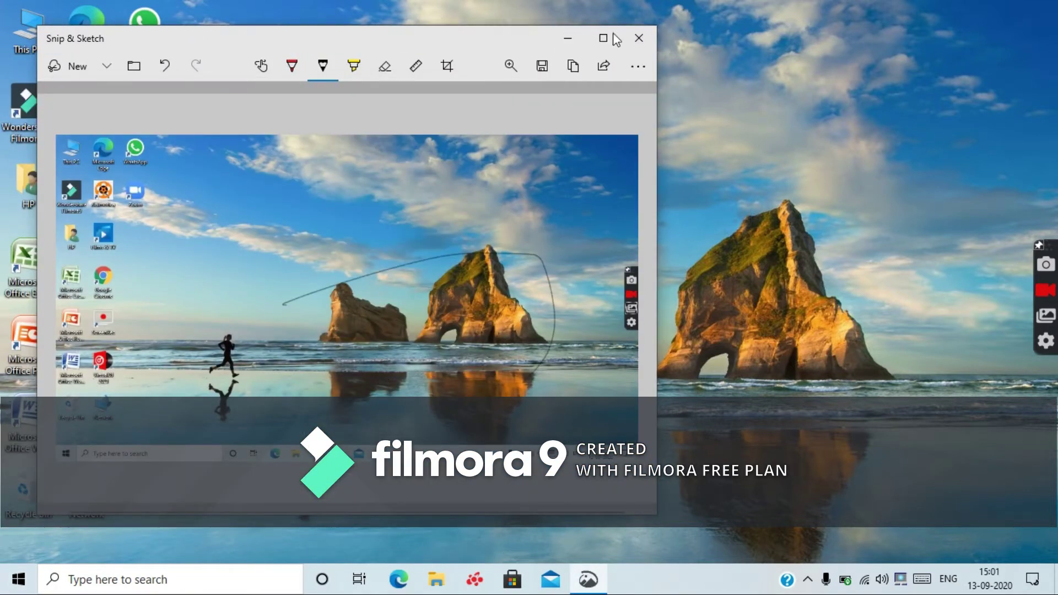
pyautogui.click(639, 40)
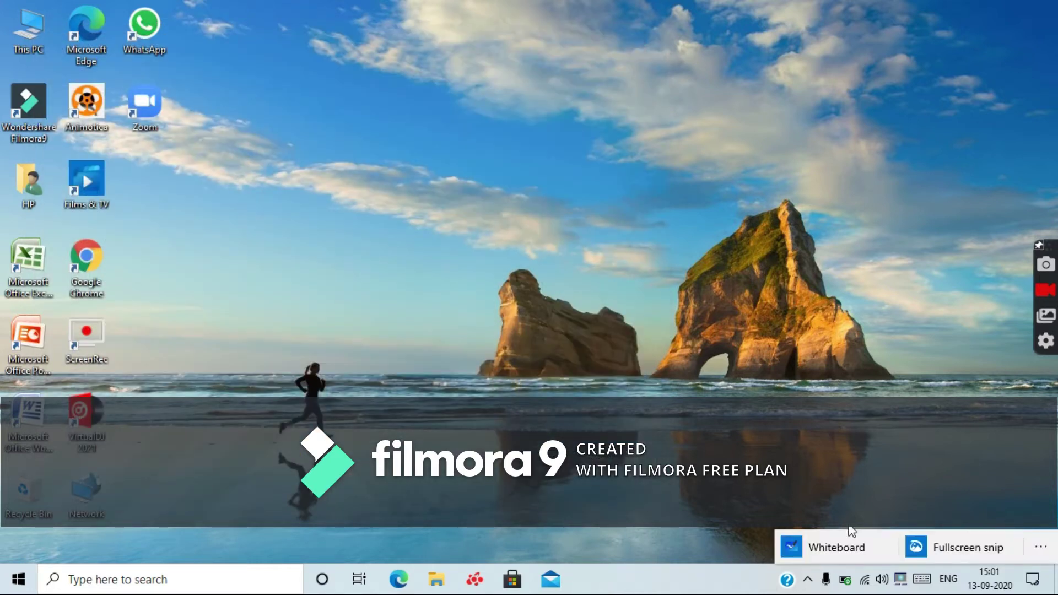
# Step: Switch to Microsoft Whiteboard, create a new whiteboard, and turn on inking
pyautogui.click(838, 538)
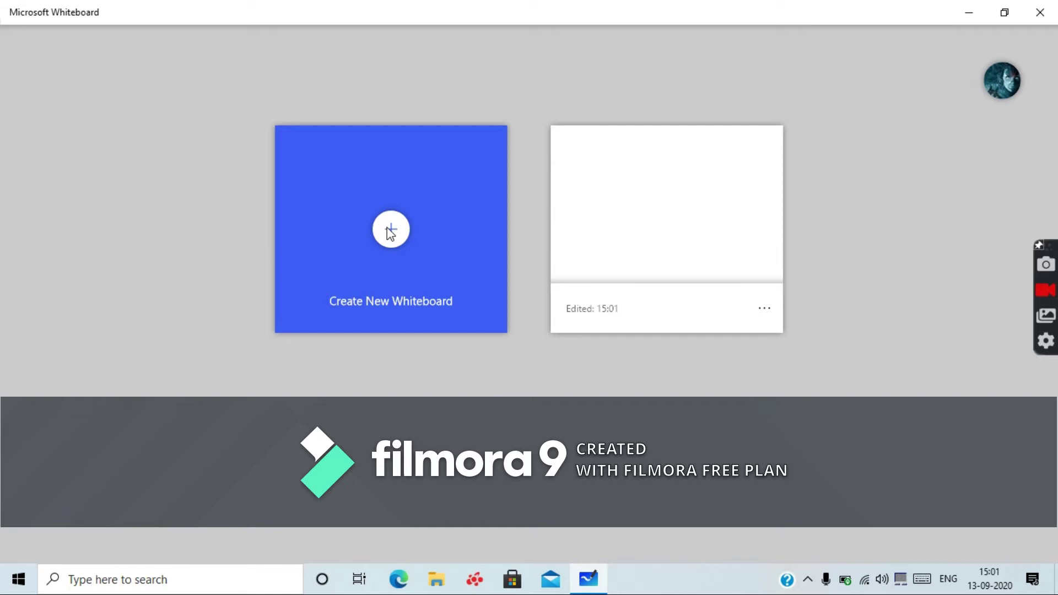
pyautogui.click(390, 231)
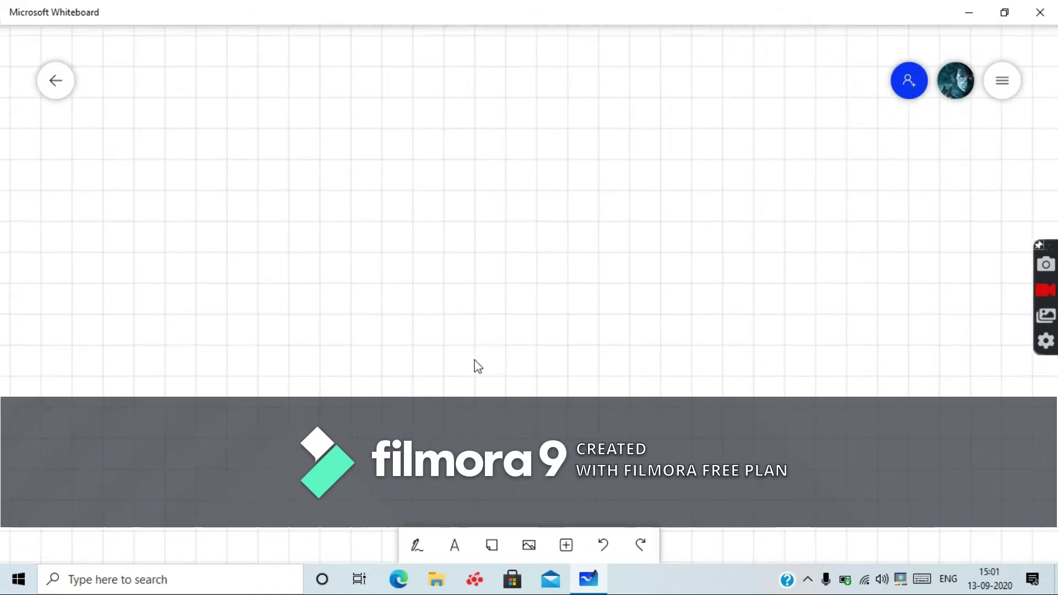
pyautogui.click(420, 556)
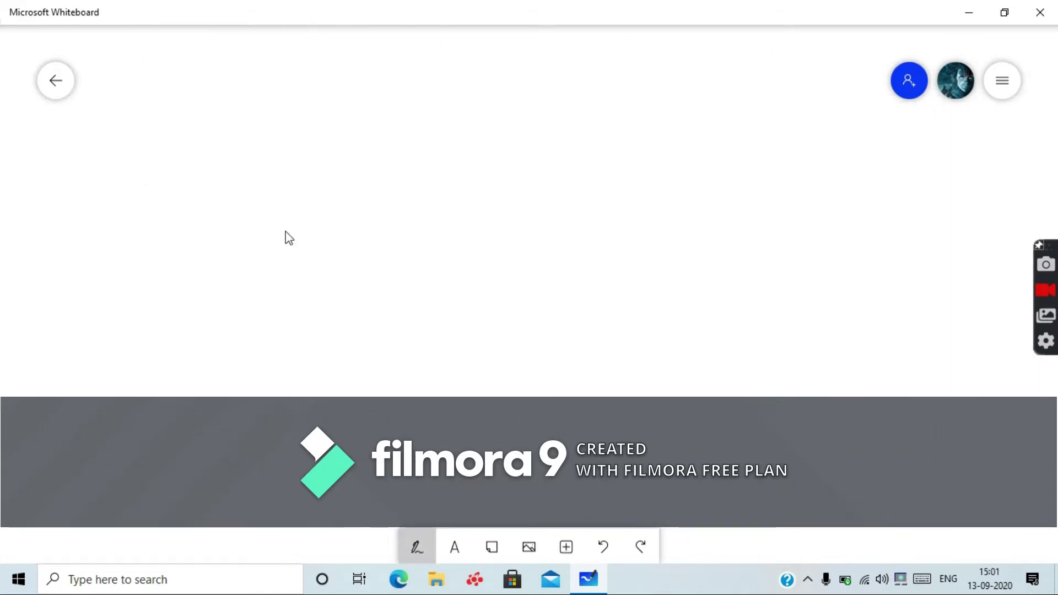
# Step: Handwrite "SUSCRIBE" in large black pen letters across the upper part of the whiteboard
pyautogui.moveTo(266, 84)
pyautogui.mouseDown()
pyautogui.moveTo(223, 145)
pyautogui.moveTo(213, 208)
pyautogui.mouseUp()
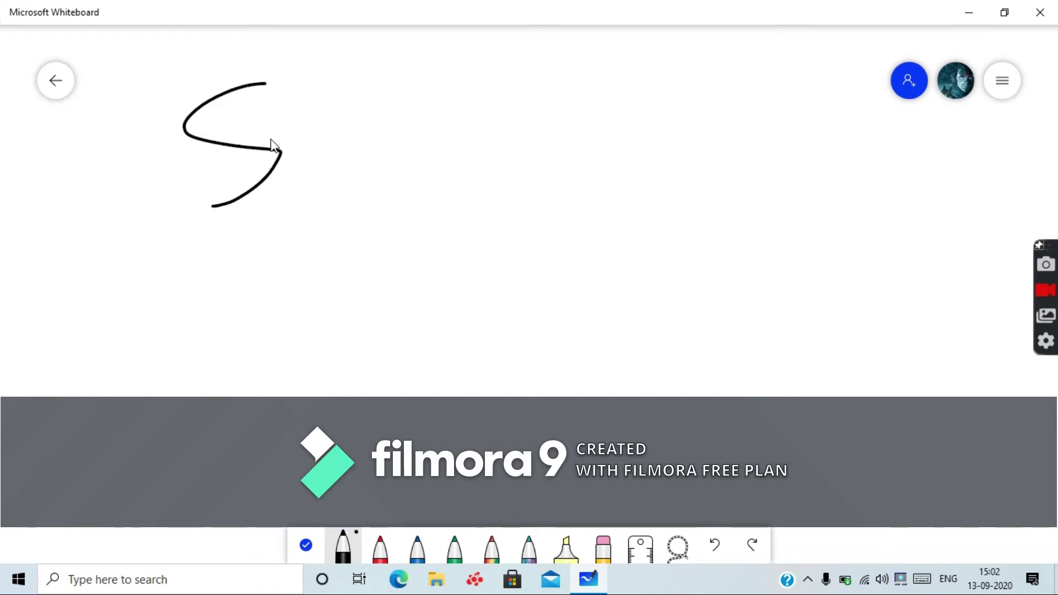
pyautogui.moveTo(334, 185); pyautogui.dragTo(383, 44)
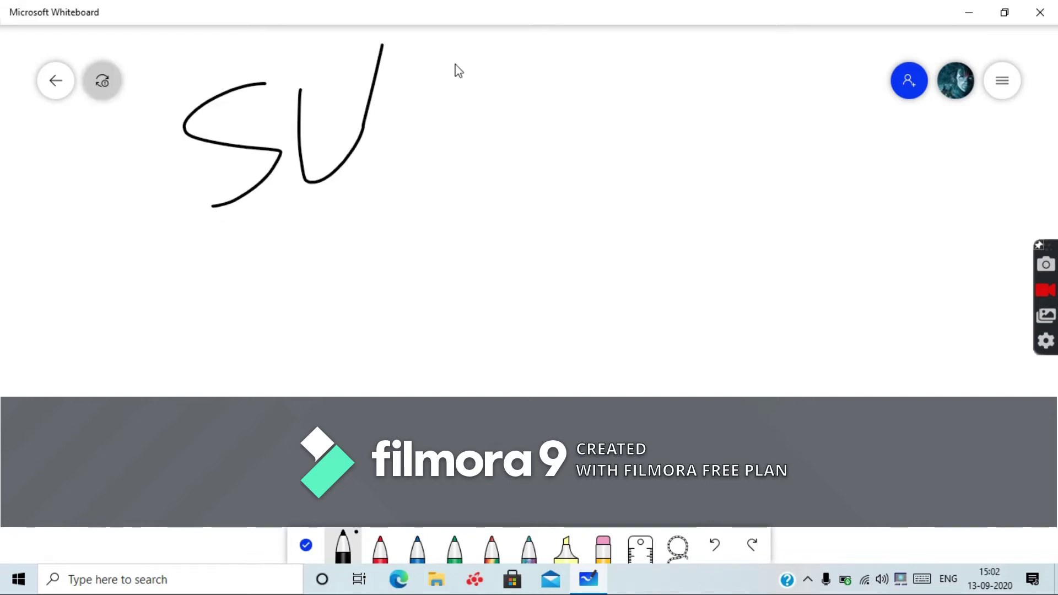
pyautogui.moveTo(455, 63); pyautogui.dragTo(433, 171)
pyautogui.moveTo(542, 68)
pyautogui.mouseDown()
pyautogui.moveTo(505, 125)
pyautogui.moveTo(551, 144)
pyautogui.mouseUp()
pyautogui.moveTo(586, 69); pyautogui.dragTo(587, 171)
pyautogui.moveTo(588, 111)
pyautogui.mouseDown()
pyautogui.moveTo(606, 69)
pyautogui.moveTo(599, 110)
pyautogui.moveTo(635, 159)
pyautogui.mouseUp()
pyautogui.moveTo(679, 82); pyautogui.dragTo(676, 171)
pyautogui.click(684, 55)
pyautogui.moveTo(720, 69)
pyautogui.mouseDown()
pyautogui.moveTo(713, 174)
pyautogui.moveTo(744, 94)
pyautogui.moveTo(746, 130)
pyautogui.moveTo(717, 181)
pyautogui.mouseUp()
pyautogui.moveTo(795, 62)
pyautogui.mouseDown()
pyautogui.moveTo(786, 168)
pyautogui.moveTo(803, 77)
pyautogui.moveTo(862, 66)
pyautogui.mouseUp()
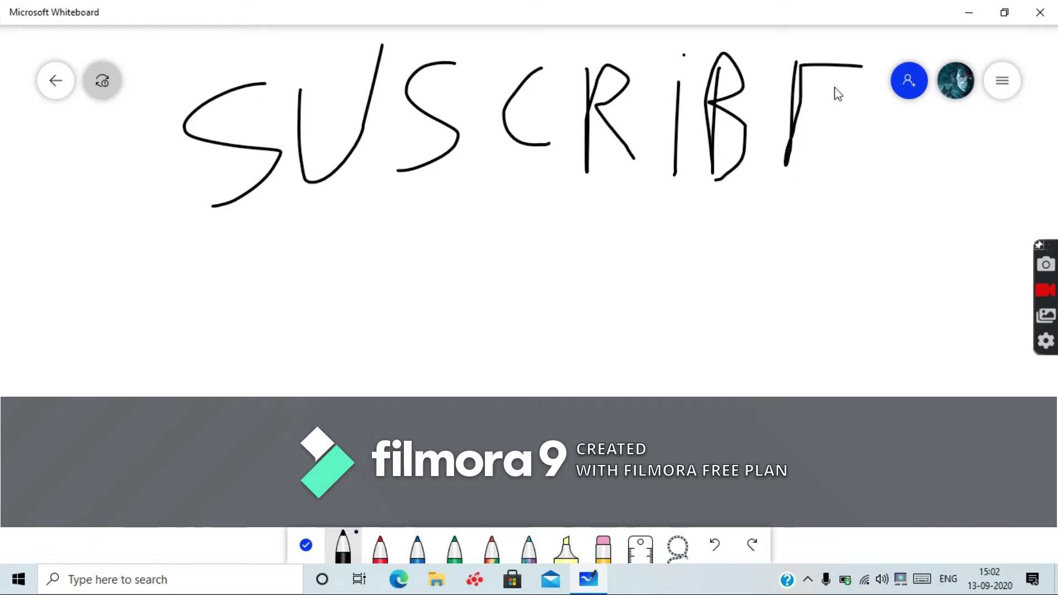
pyautogui.moveTo(786, 163); pyautogui.dragTo(864, 172)
# Step: Handwrite "SARE" in large black pen letters beneath the first word, and leave the board and close Whiteboard
pyautogui.moveTo(414, 267)
pyautogui.mouseDown()
pyautogui.moveTo(428, 356)
pyautogui.moveTo(269, 417)
pyautogui.mouseUp()
pyautogui.moveTo(414, 405)
pyautogui.mouseDown()
pyautogui.moveTo(543, 217)
pyautogui.moveTo(548, 370)
pyautogui.mouseUp()
pyautogui.moveTo(501, 324); pyautogui.dragTo(516, 324)
pyautogui.moveTo(632, 244)
pyautogui.mouseDown()
pyautogui.moveTo(621, 415)
pyautogui.moveTo(645, 246)
pyautogui.moveTo(692, 381)
pyautogui.mouseUp()
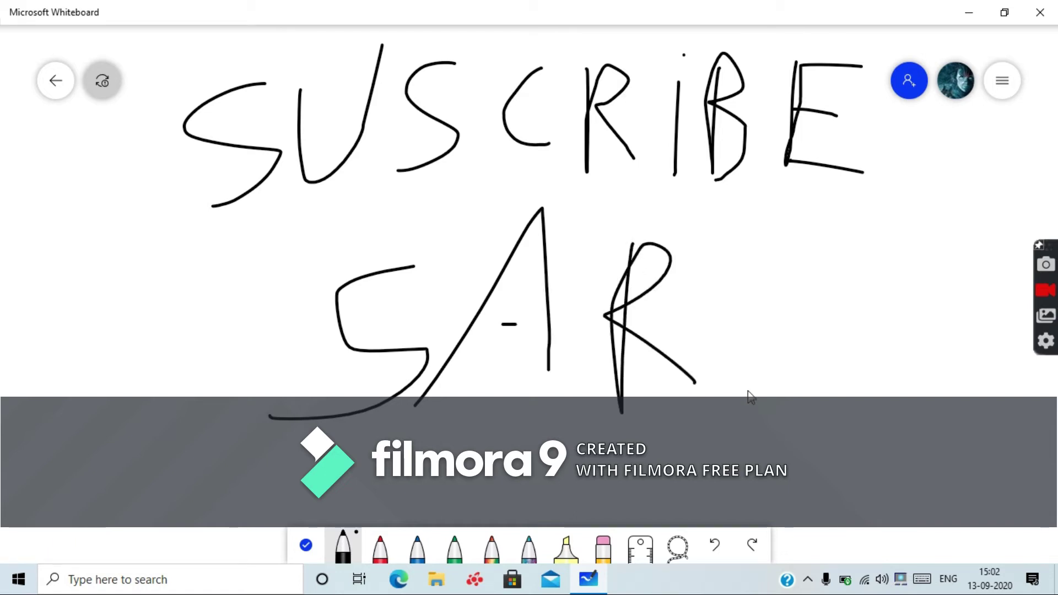
pyautogui.moveTo(748, 264); pyautogui.dragTo(738, 412)
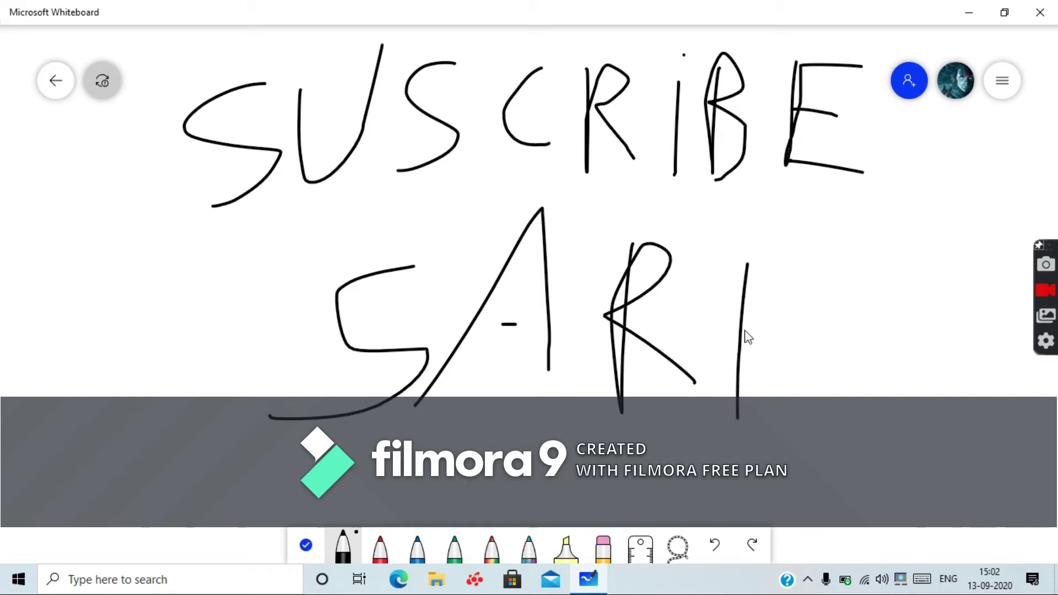
pyautogui.moveTo(748, 265); pyautogui.dragTo(813, 260)
pyautogui.moveTo(741, 334); pyautogui.dragTo(795, 331)
pyautogui.moveTo(740, 416); pyautogui.dragTo(866, 373)
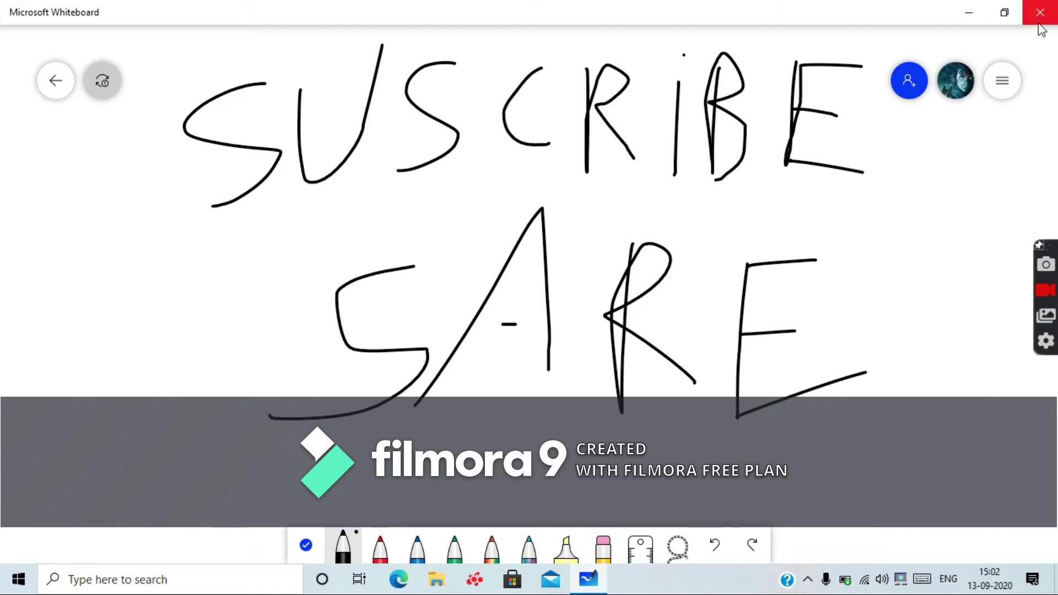
pyautogui.click(64, 81)
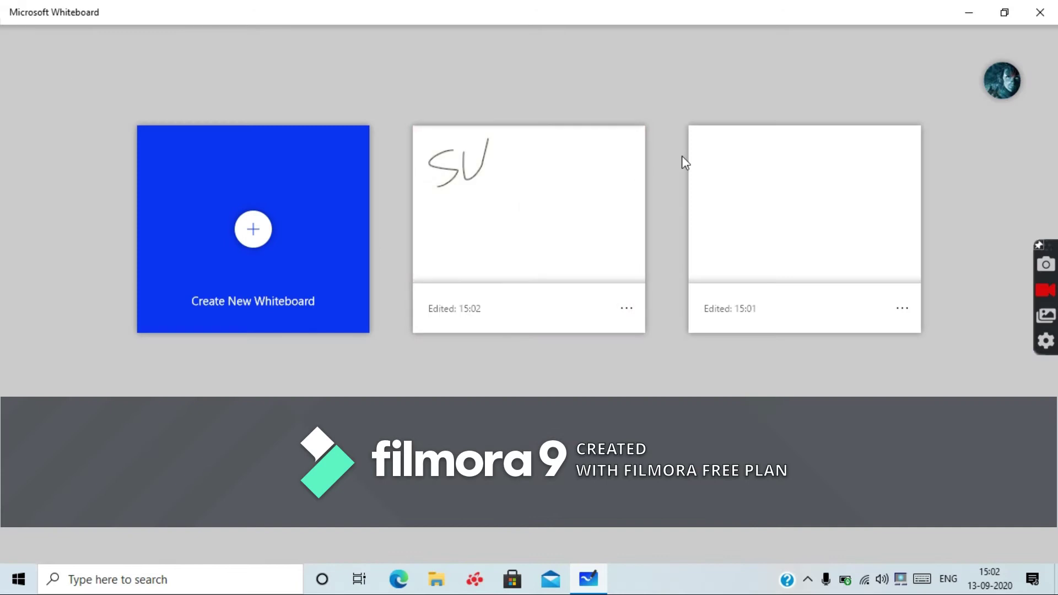
pyautogui.click(1040, 12)
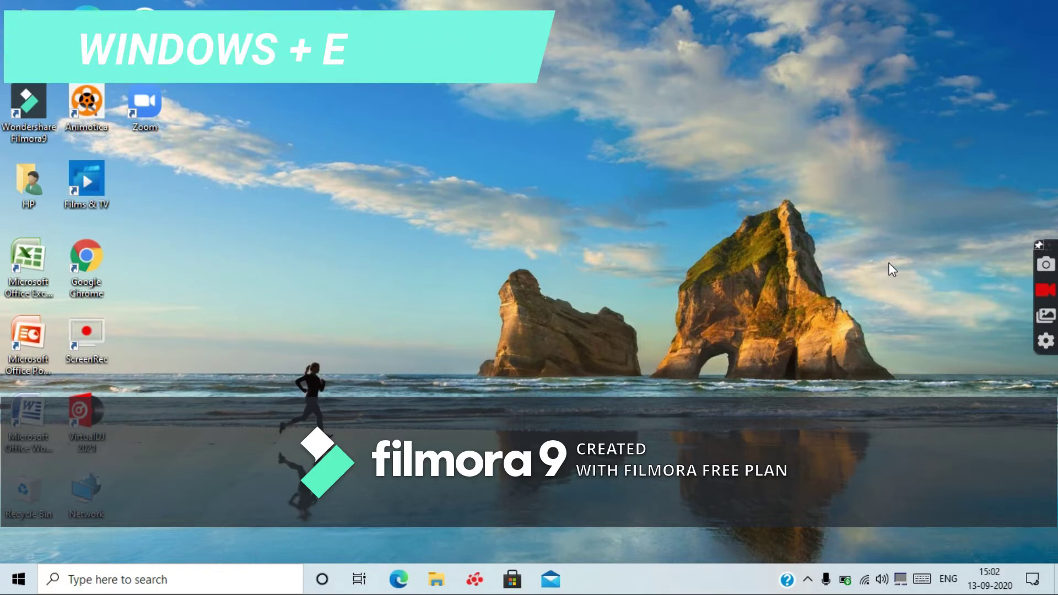
# Step: View a File Explorer window and the Ease of Access display settings, closing each one
pyautogui.press('super+e')
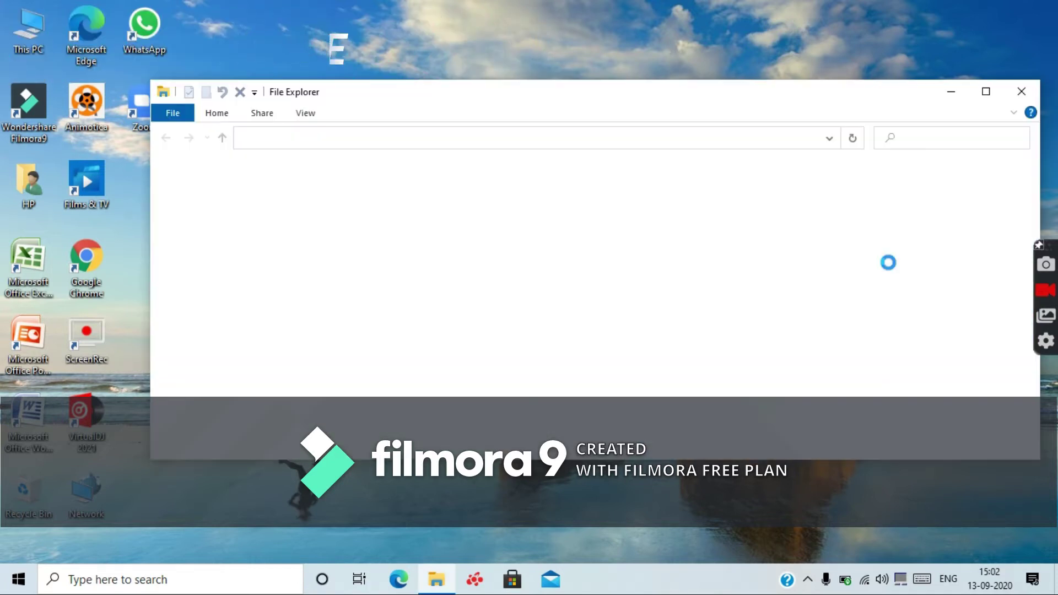
pyautogui.click(1038, 91)
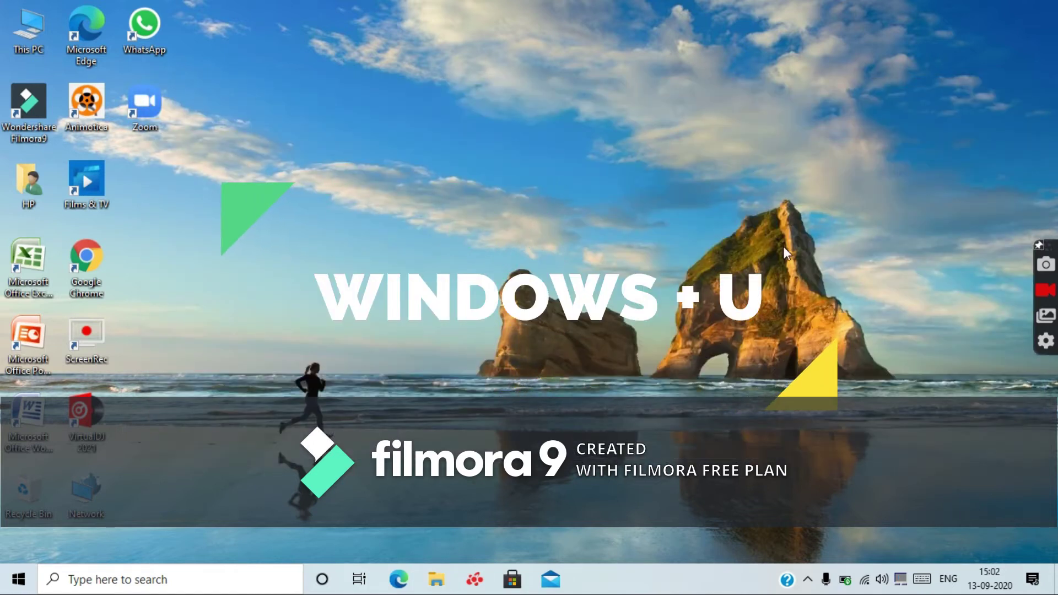
pyautogui.press('super+u')
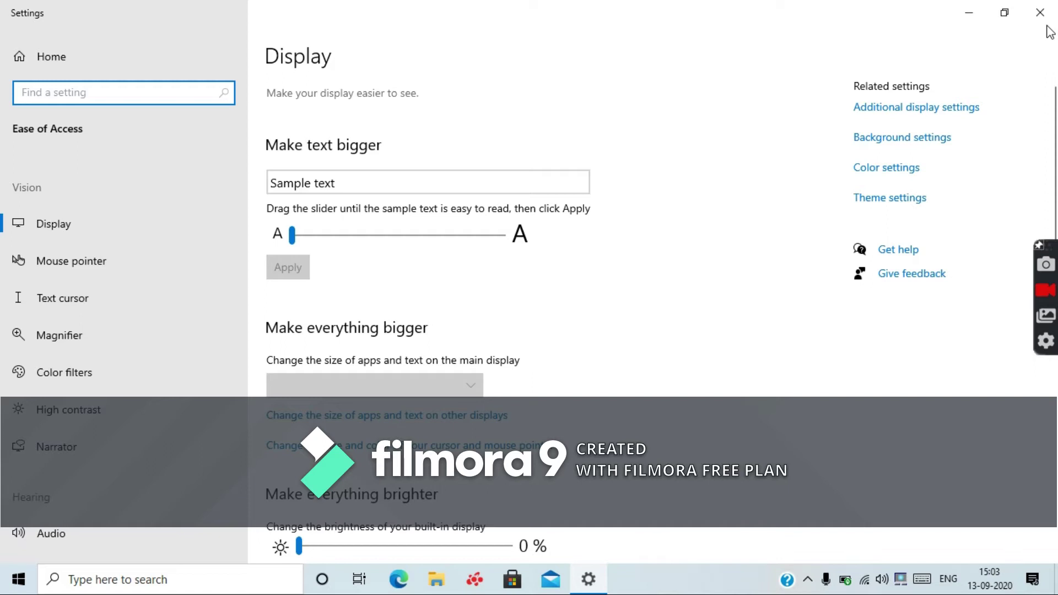
pyautogui.click(1006, 12)
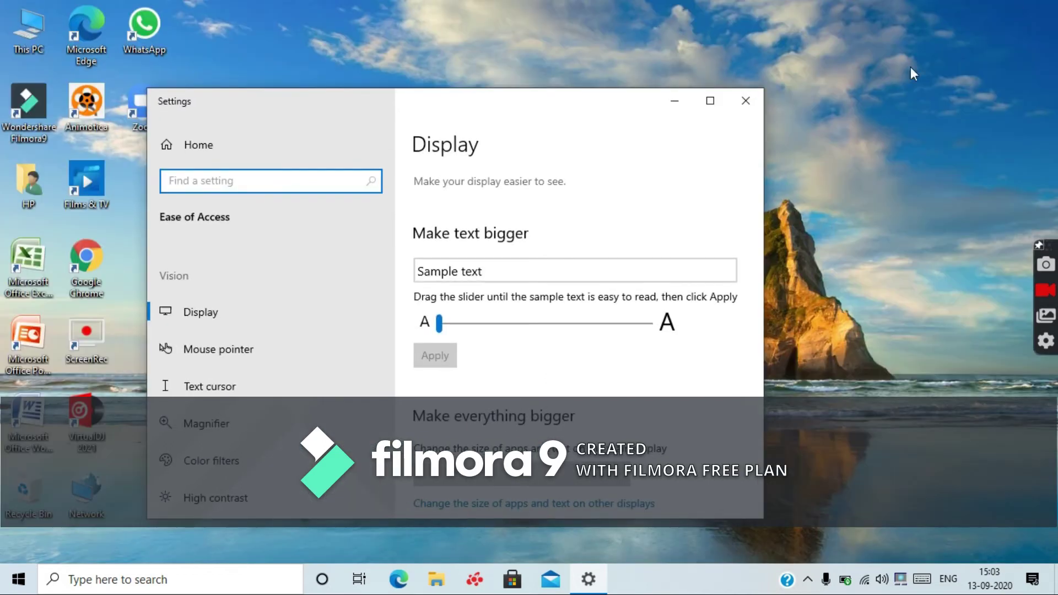
pyautogui.click(746, 100)
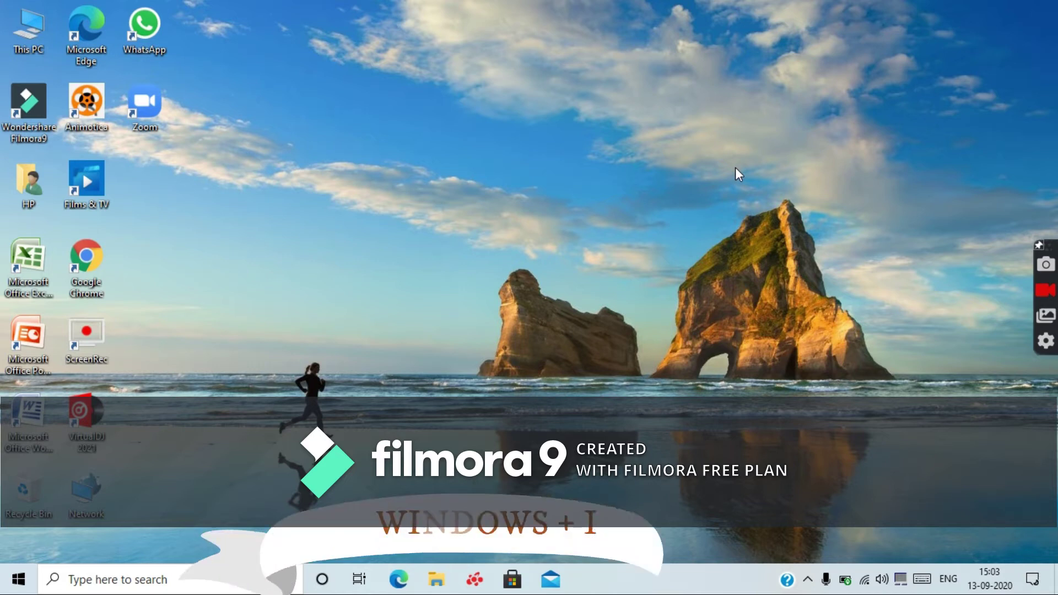
# Step: Open Windows Settings, view the Windows Update page, and close Settings
pyautogui.press('super+i')
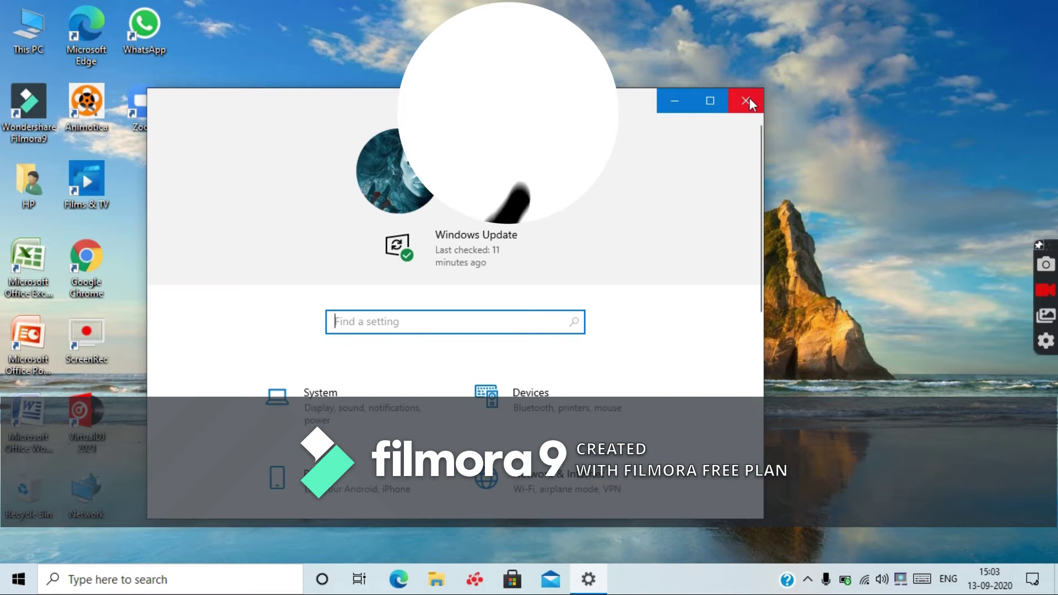
pyautogui.click(459, 242)
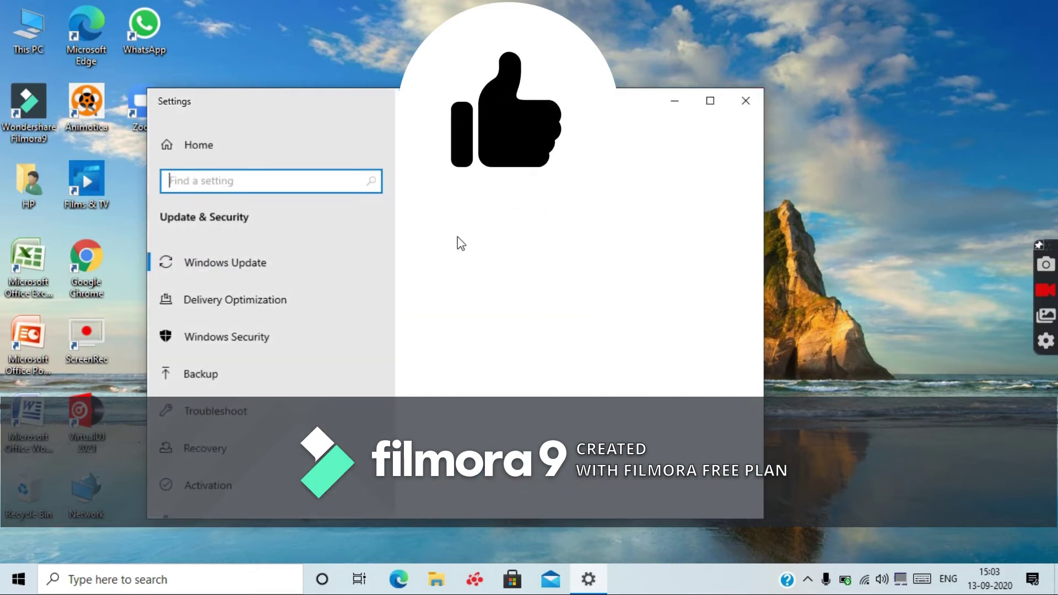
pyautogui.click(753, 110)
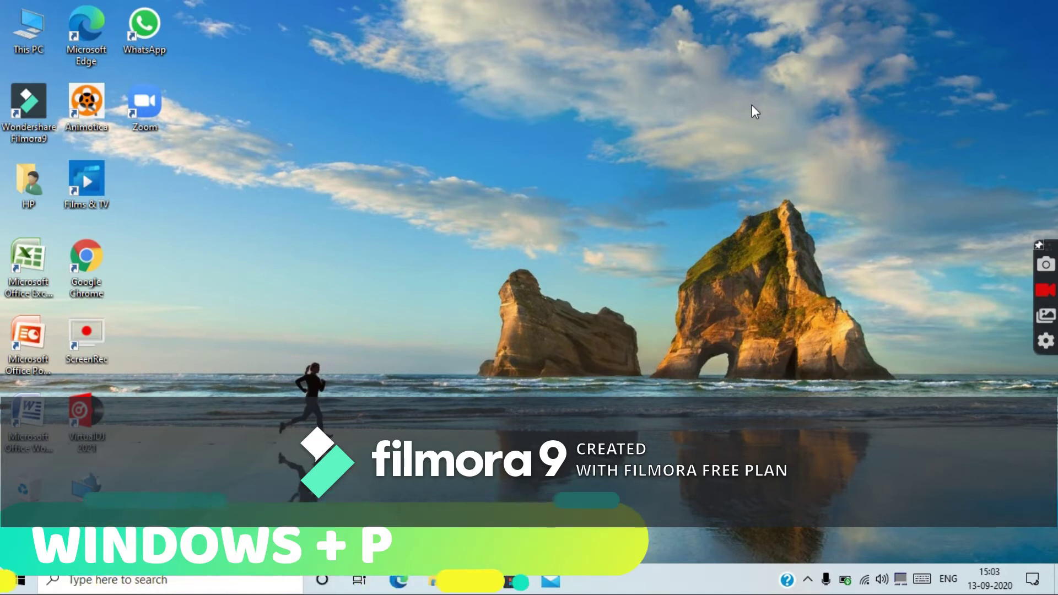
# Step: Open the Project display options, go through the projection modes, and confirm the selection
pyautogui.press('super+p')
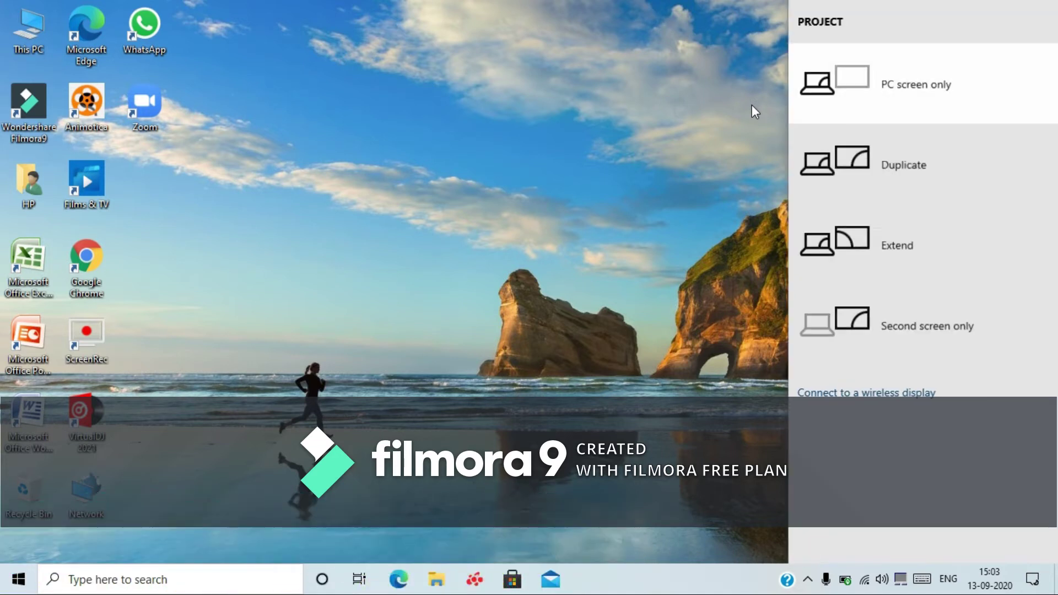
pyautogui.press('Down')
pyautogui.press('Down')
pyautogui.press('Down')
pyautogui.press('Down')
pyautogui.press('Return')
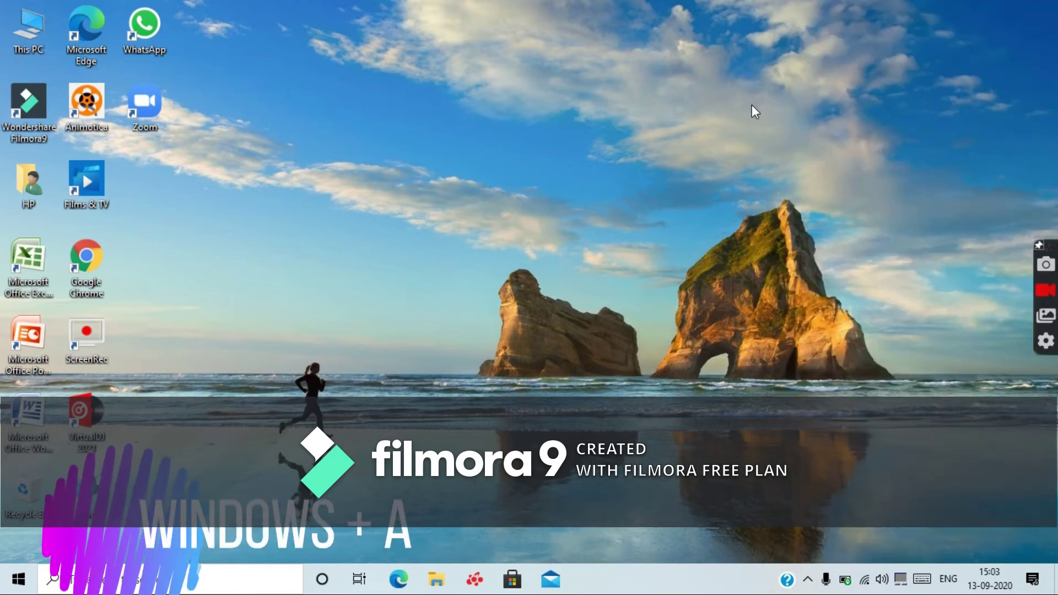
# Step: View the Action Center and the Windows search pane, dismissing each one
pyautogui.press('super+a')
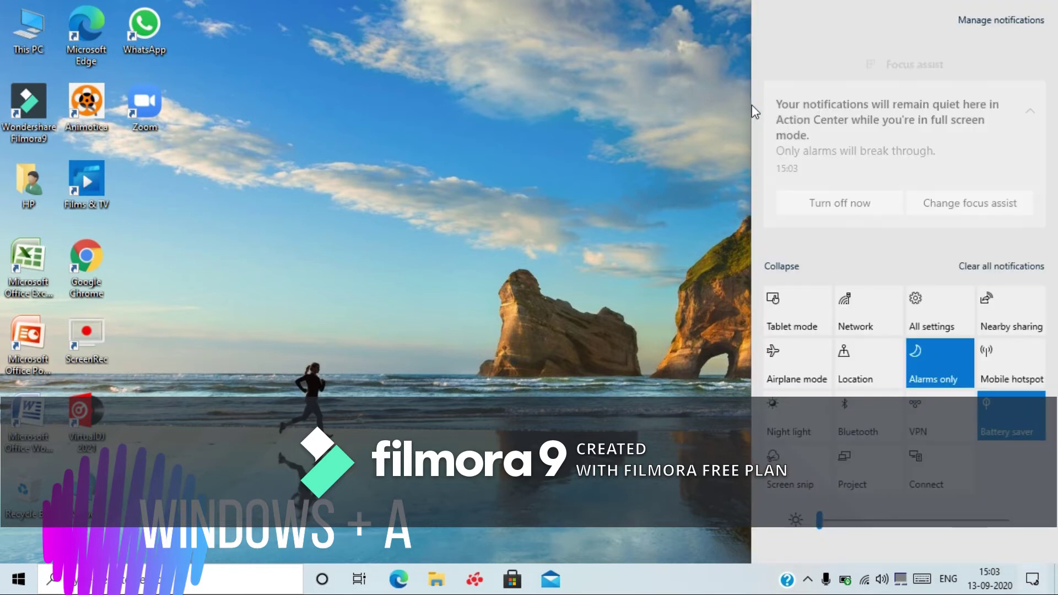
pyautogui.press('super+a')
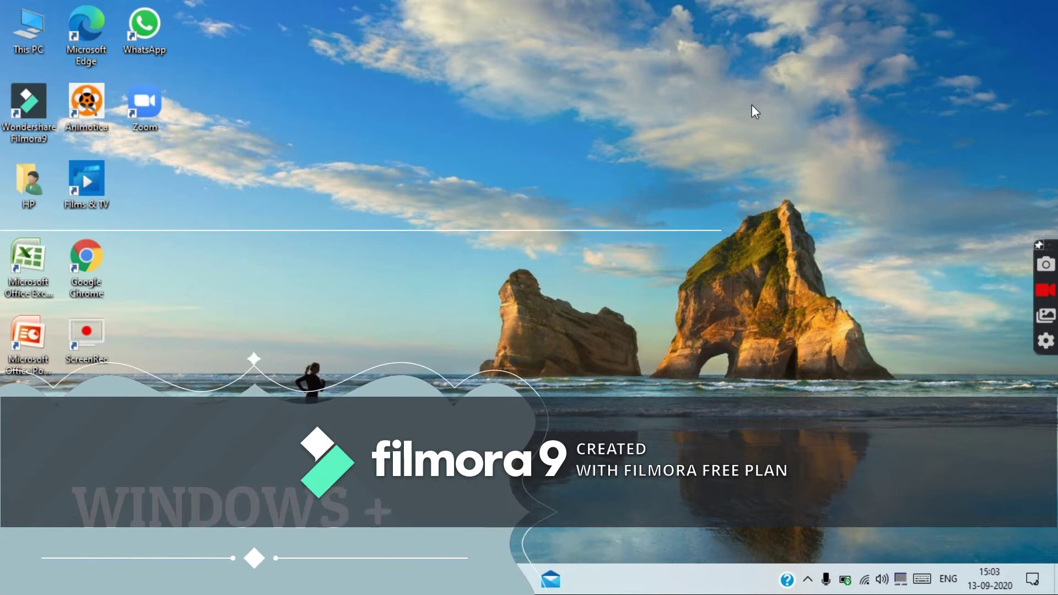
pyautogui.press('super+s')
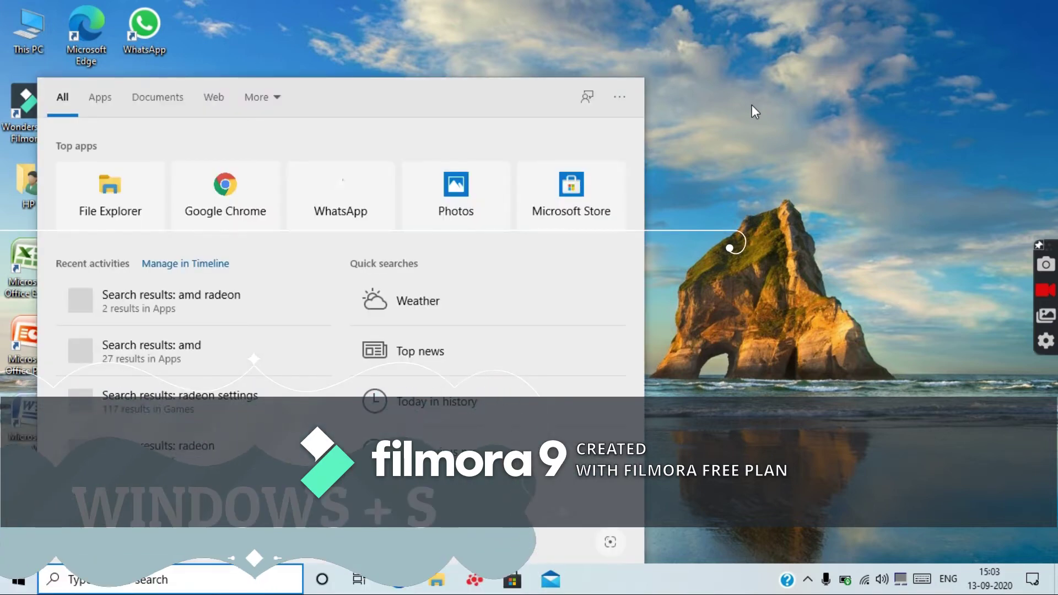
pyautogui.press('super+s')
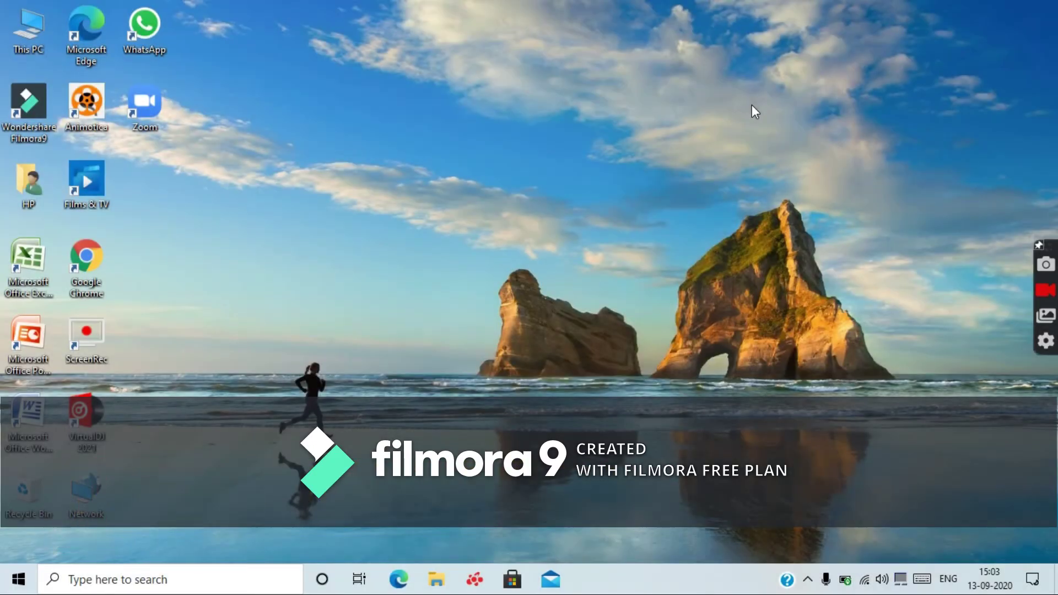
# Step: Open the Feedback Hub feedback form and close it without entering anything
pyautogui.press('super+f')
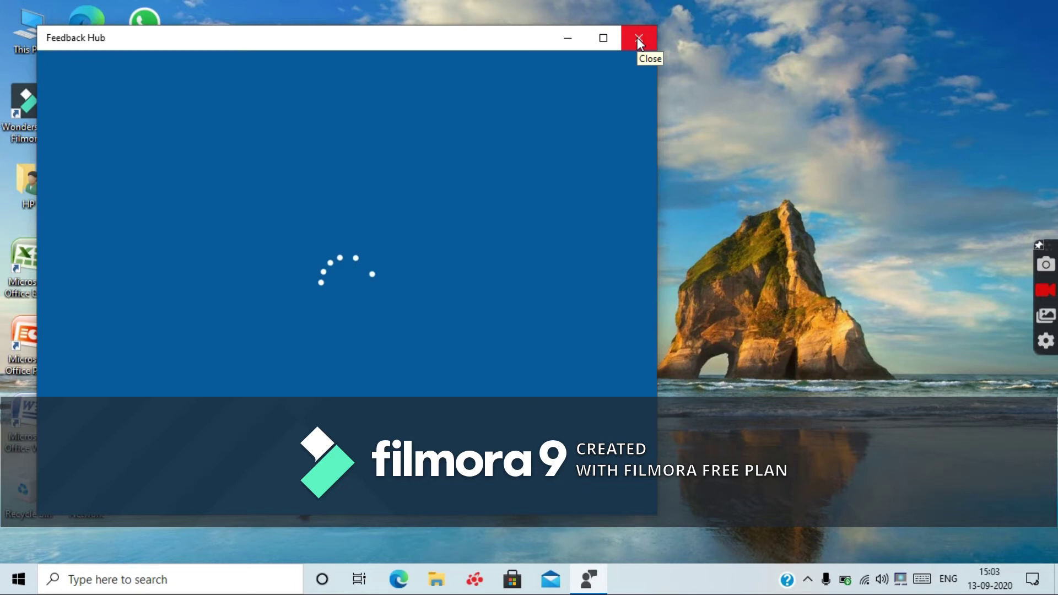
pyautogui.click(637, 37)
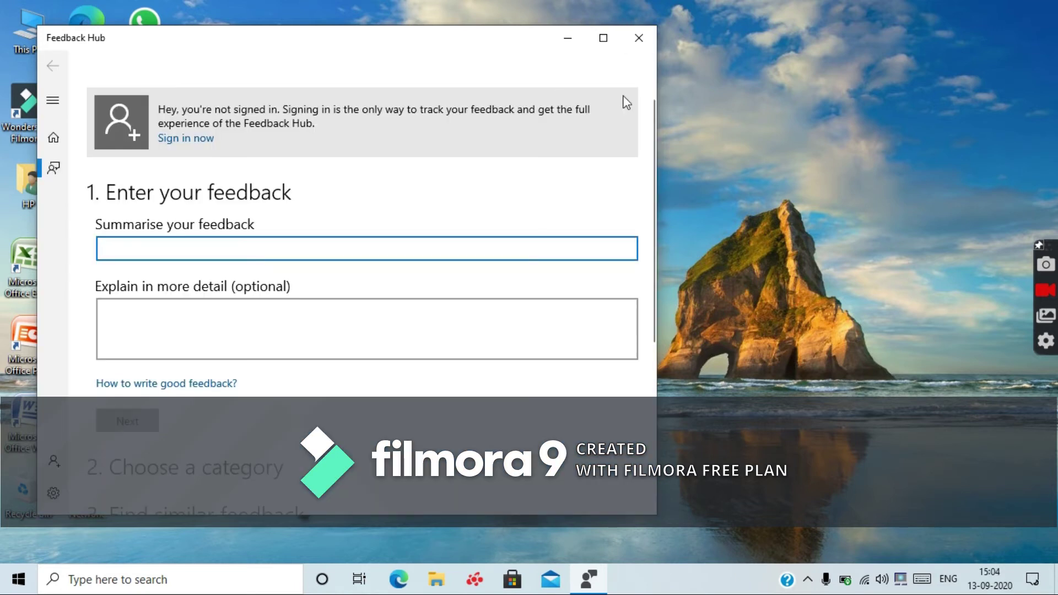
pyautogui.click(639, 38)
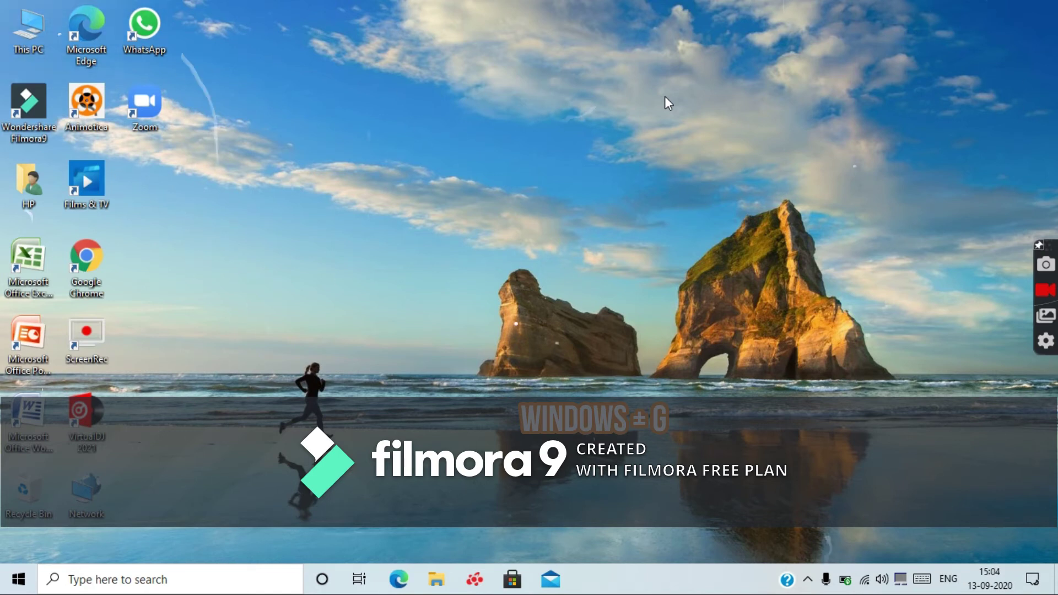
# Step: Open the Game Bar overlay twice to view its capturing and audio controls, dismissing it each time
pyautogui.press('super+g')
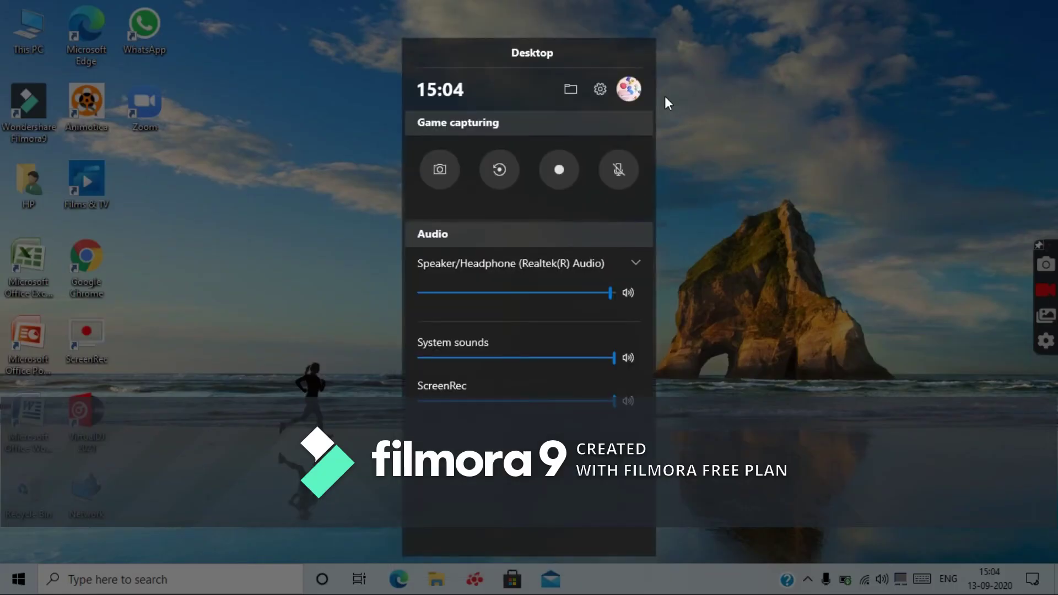
pyautogui.press('super+g')
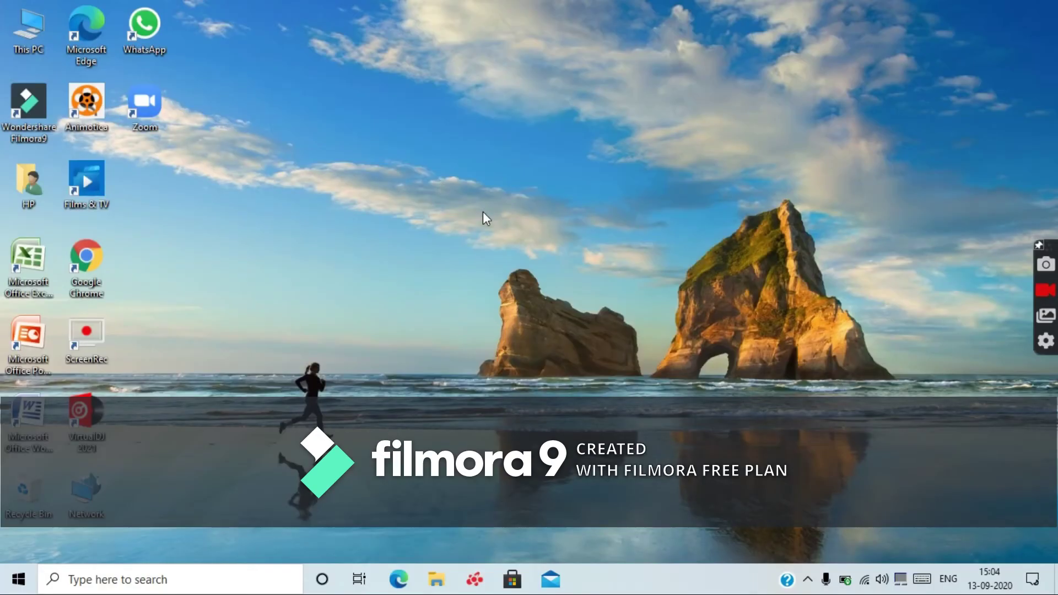
pyautogui.press('super+g')
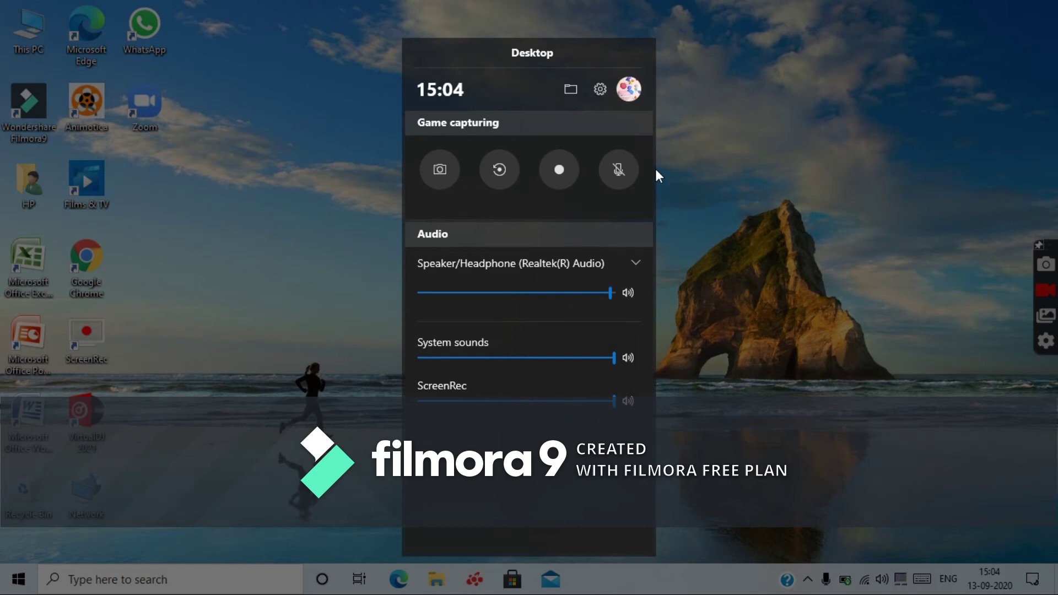
pyautogui.click(704, 184)
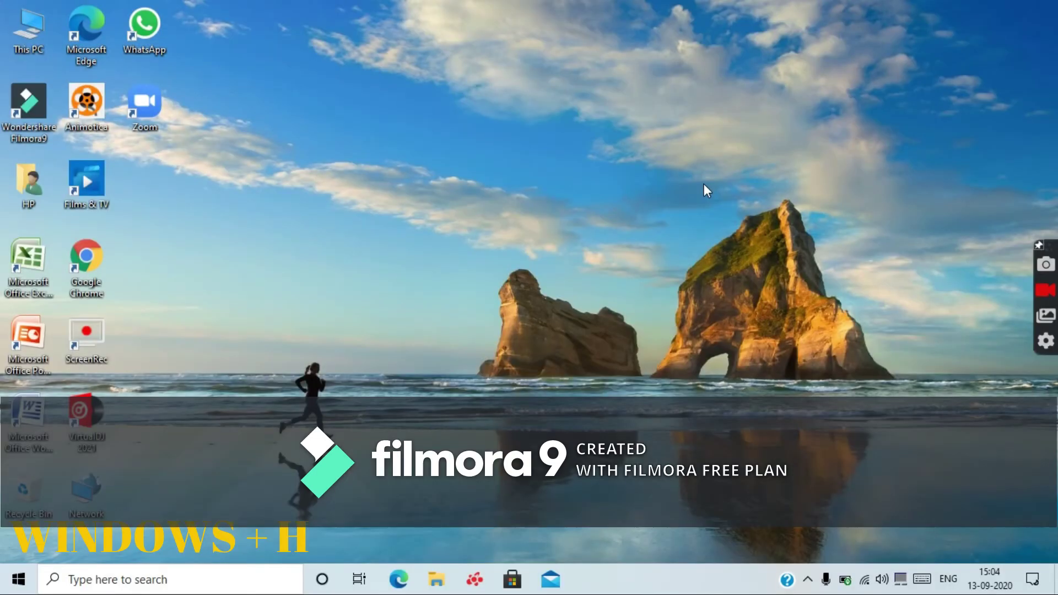
# Step: Open the dictation bar, try its microphone without a text field selected, and close the bar
pyautogui.press('super+h')
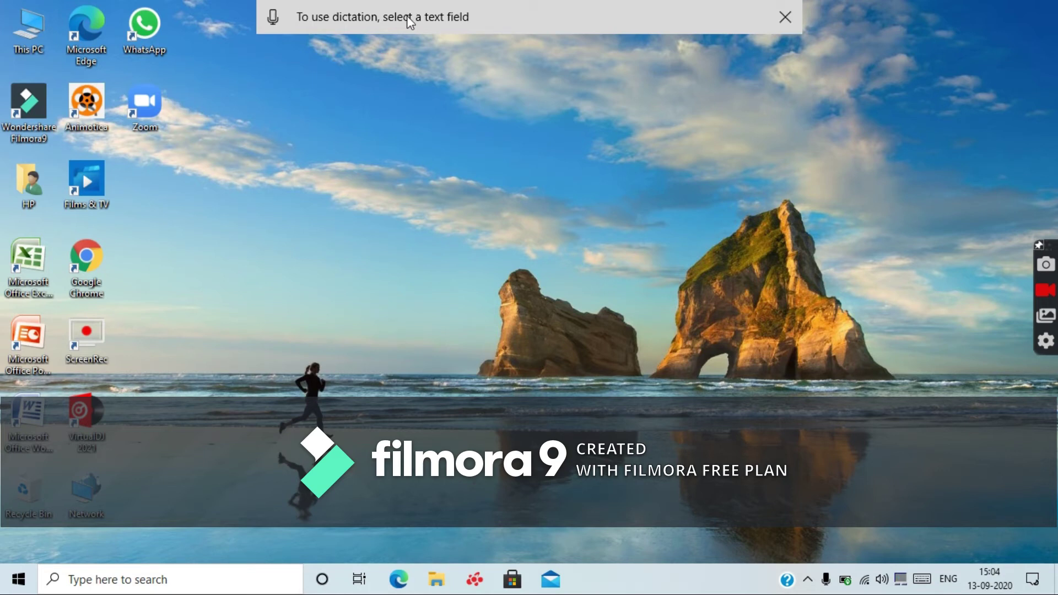
pyautogui.click(278, 14)
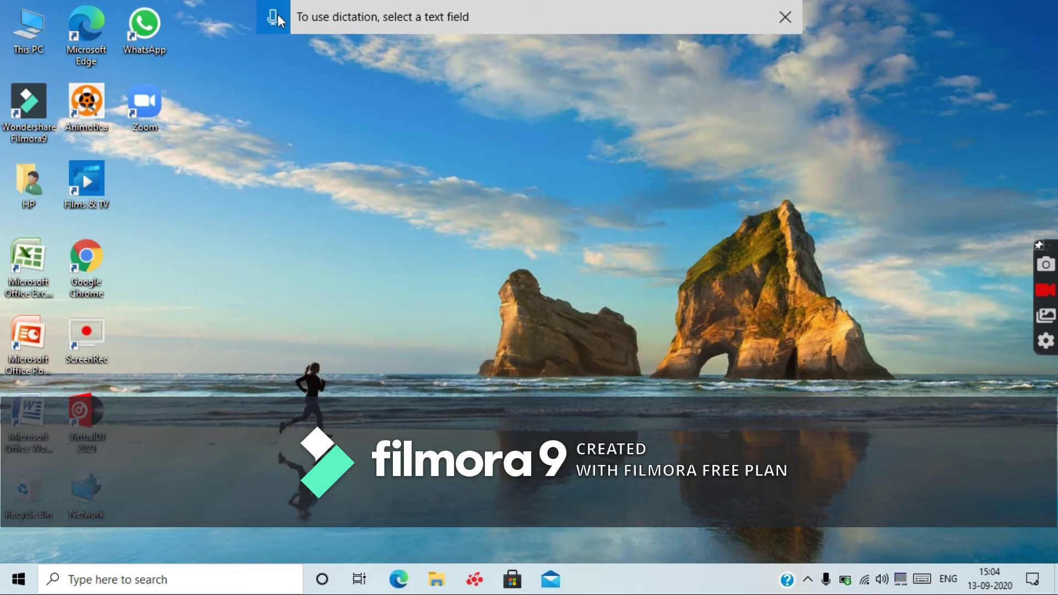
pyautogui.click(790, 19)
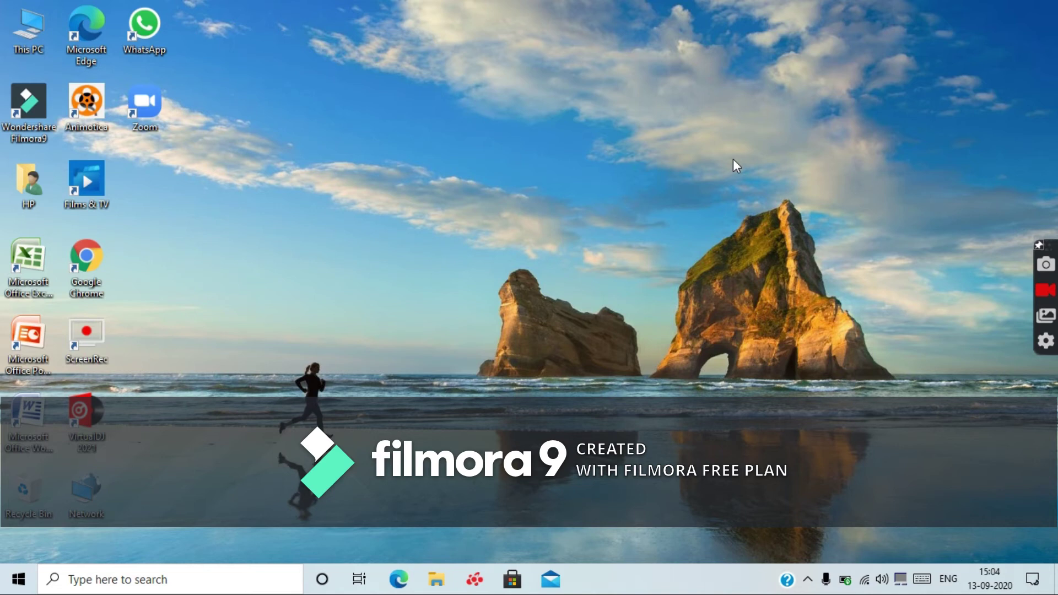
# Step: View the Connect pane for wireless display and audio devices, dismiss it, and refresh the desktop
pyautogui.press('super+k')
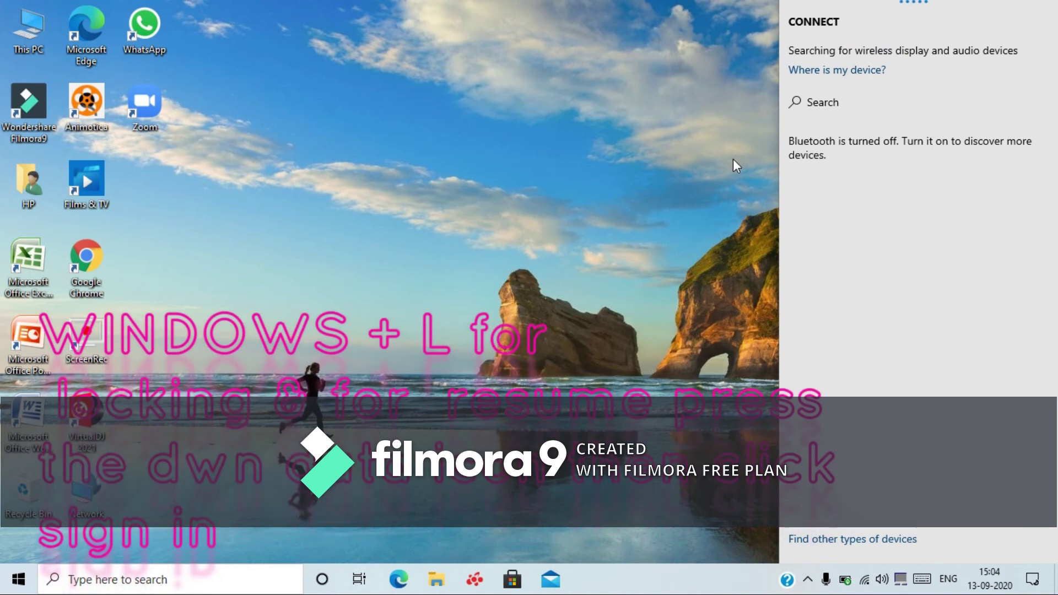
pyautogui.rightClick(733, 160)
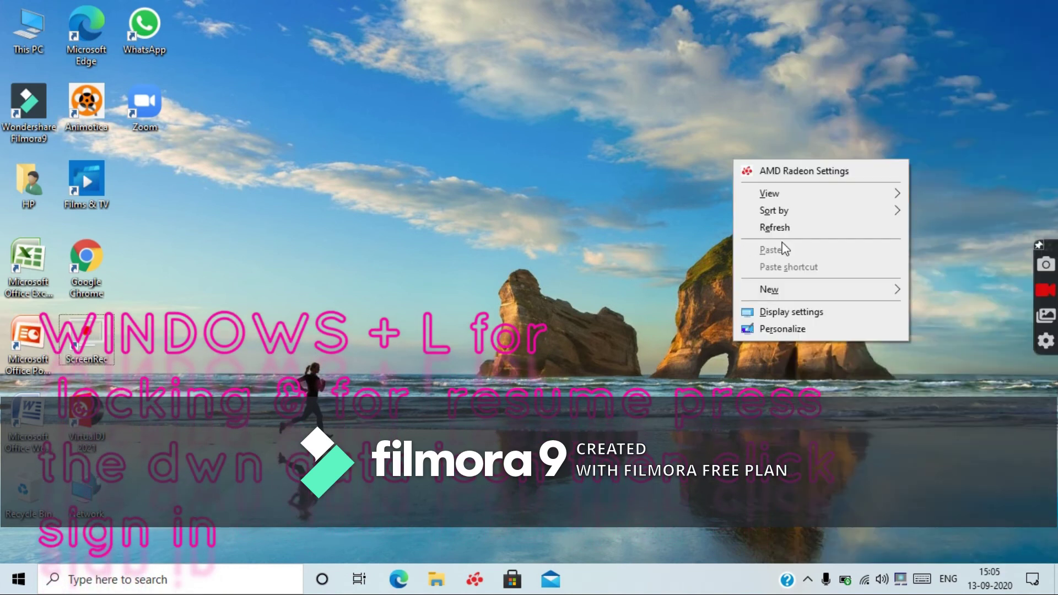
pyautogui.click(790, 227)
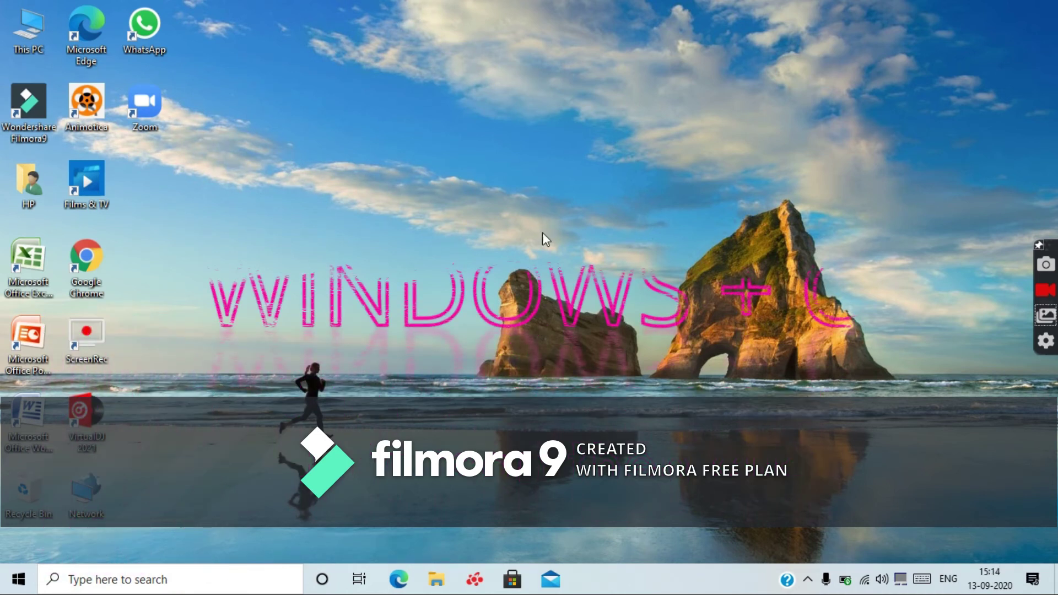
# Step: Open Cortana, dismiss its connection notice to view the suggestions, and close the window
pyautogui.press('super+c')
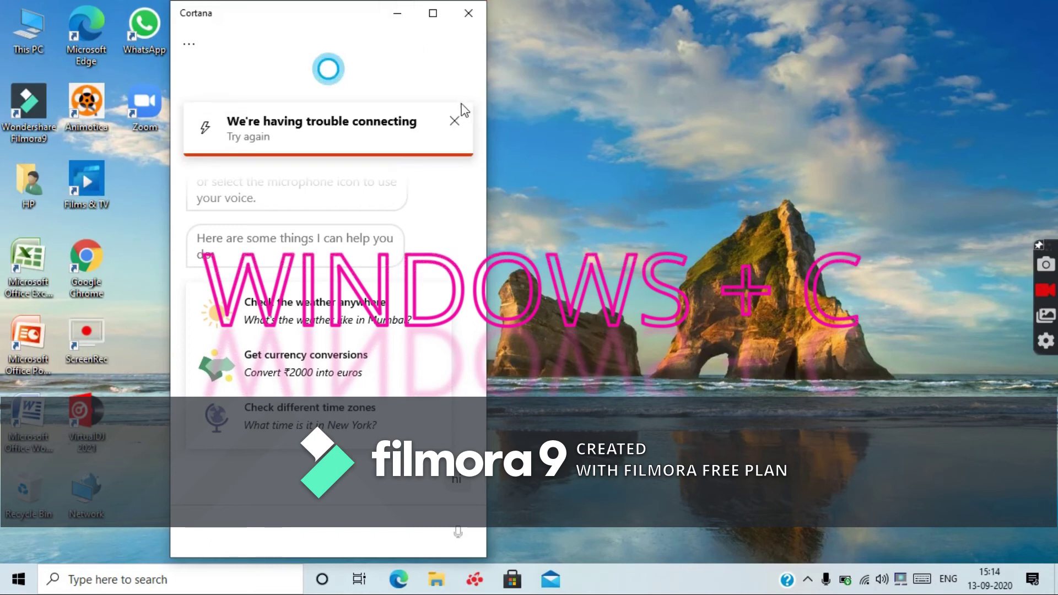
pyautogui.click(460, 119)
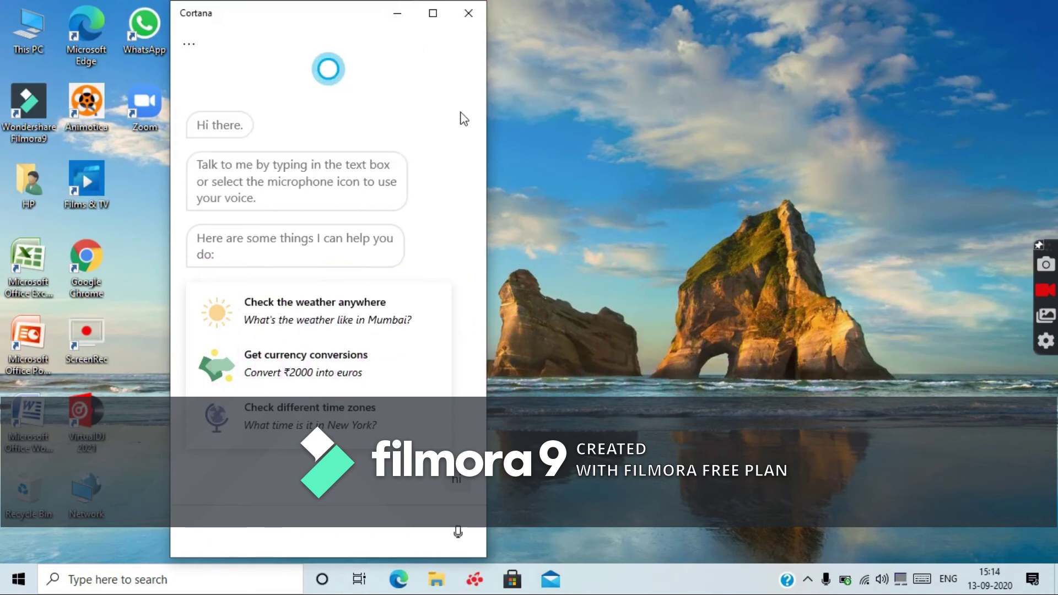
pyautogui.click(469, 15)
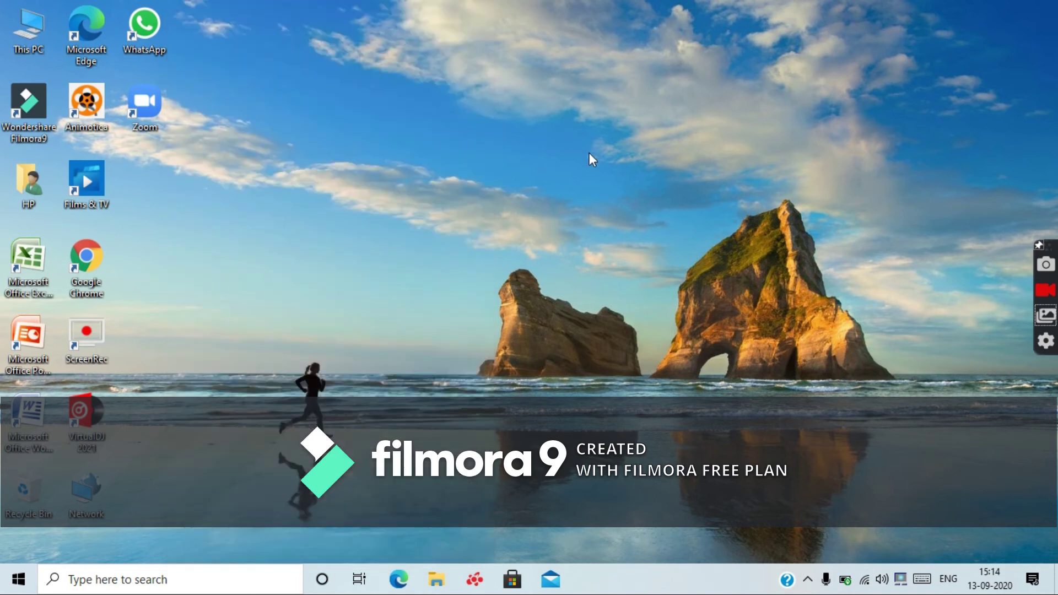
# Step: View the Clipboard history and dismiss it without pasting an item
pyautogui.press('super+v')
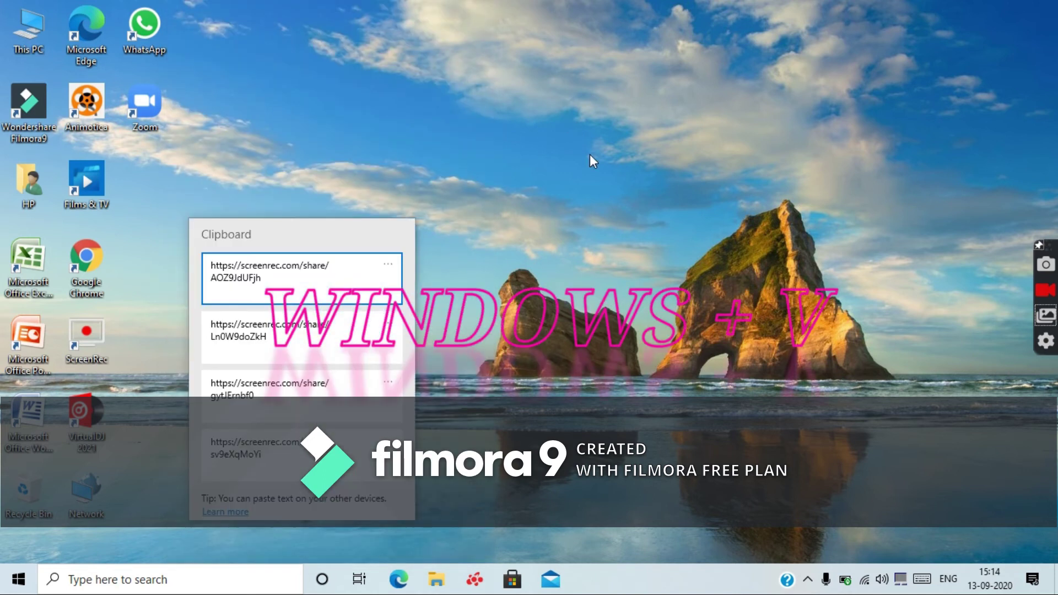
pyautogui.click(571, 294)
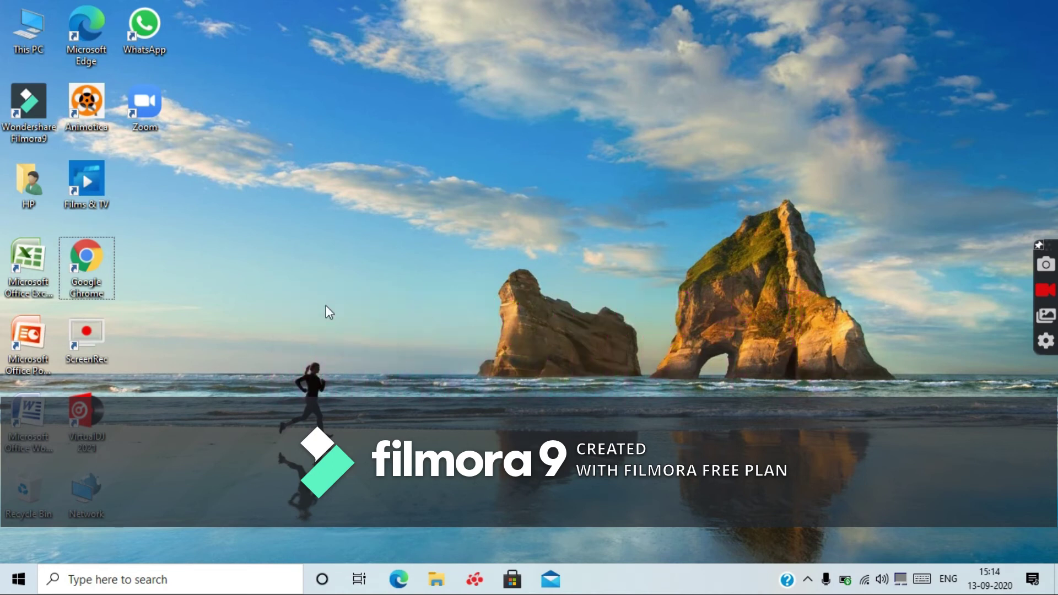
# Step: Launch Google Chrome and Films & TV from their desktop shortcuts
pyautogui.doubleClick(98, 260)
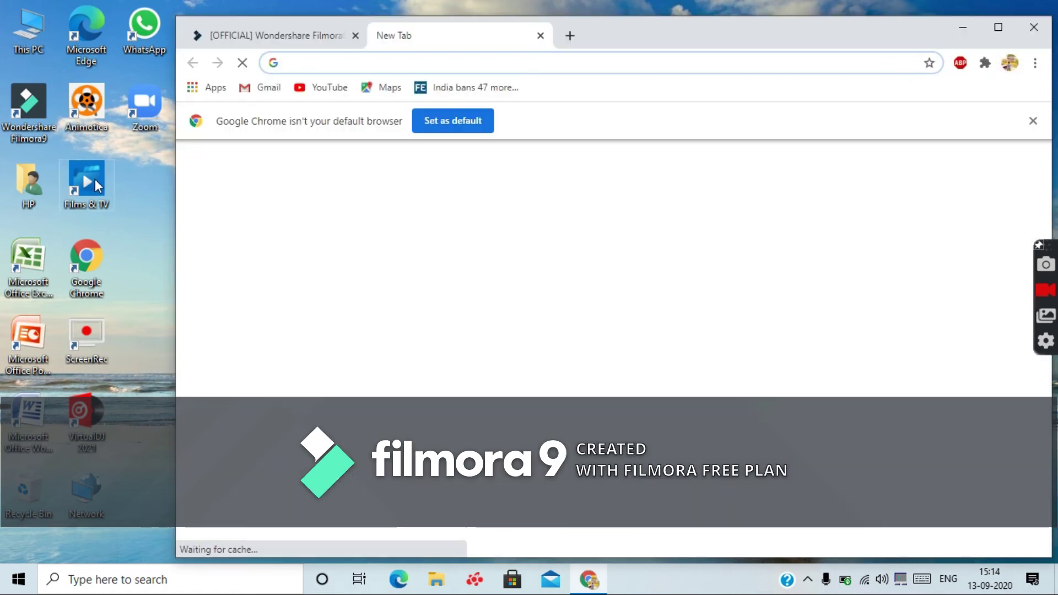
pyautogui.click(95, 180)
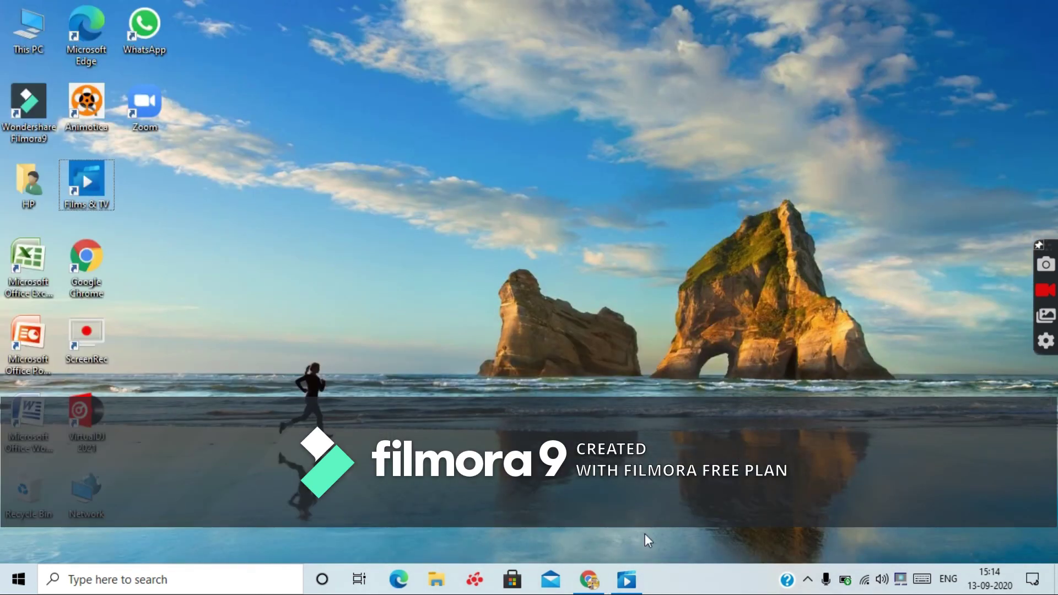
# Step: Restore and minimize the Chrome and Films & TV windows in turn, and close them to clear the desktop
pyautogui.click(597, 577)
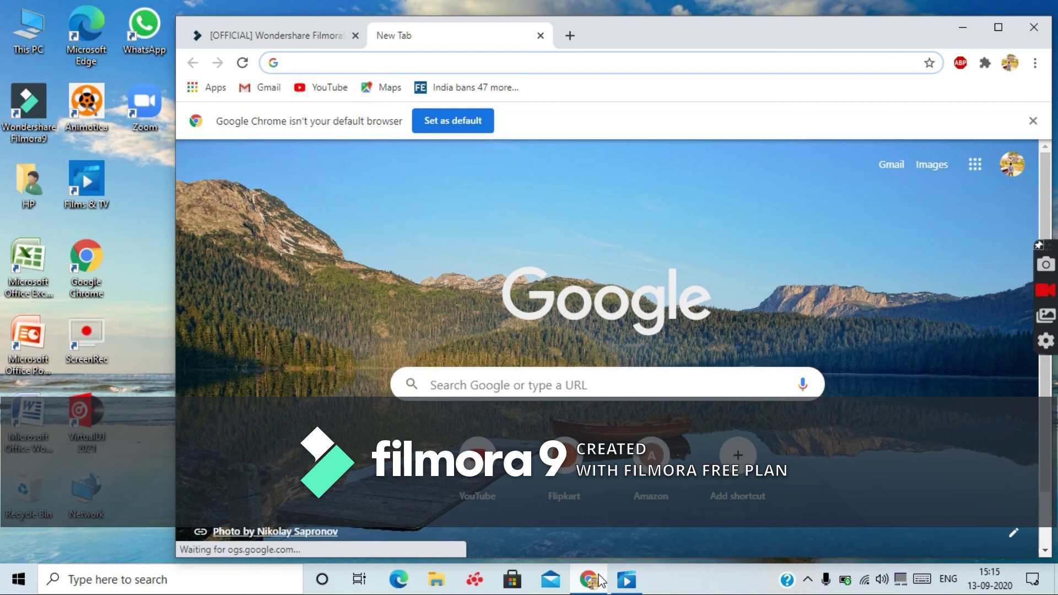
pyautogui.click(600, 578)
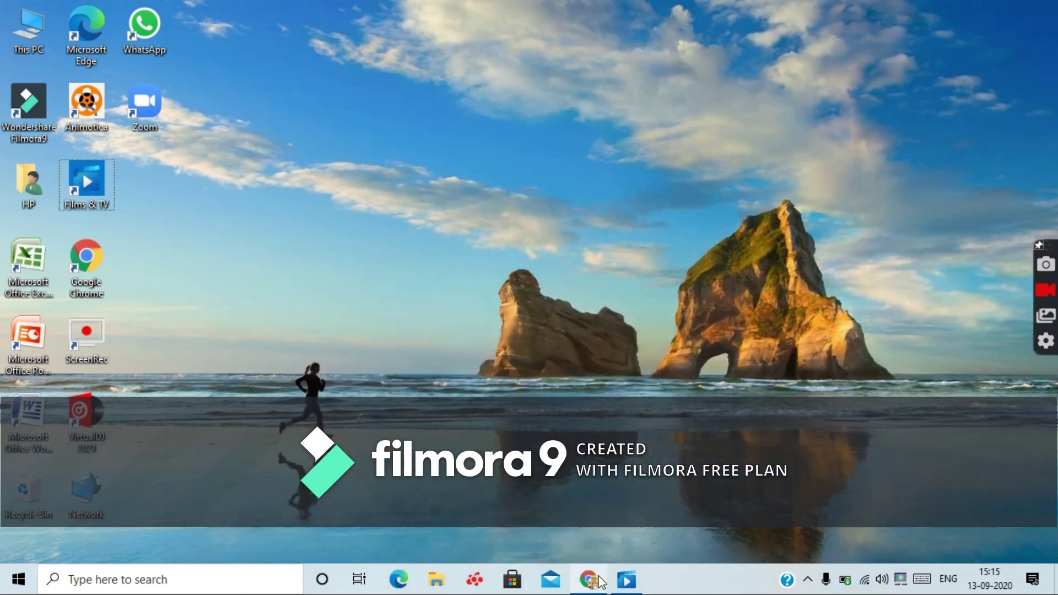
pyautogui.click(598, 580)
pyautogui.click(622, 580)
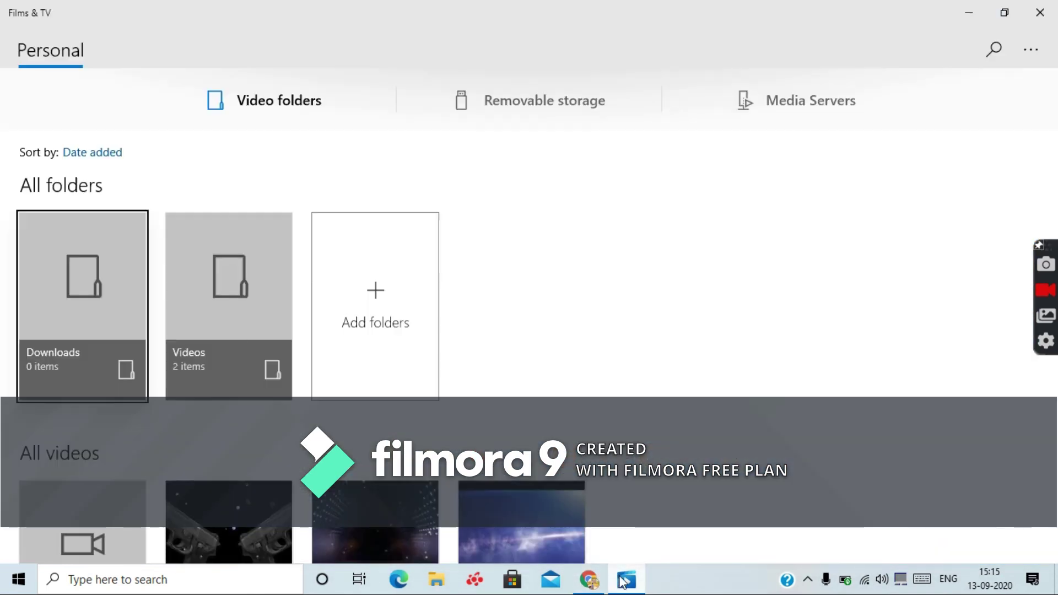
pyautogui.click(623, 580)
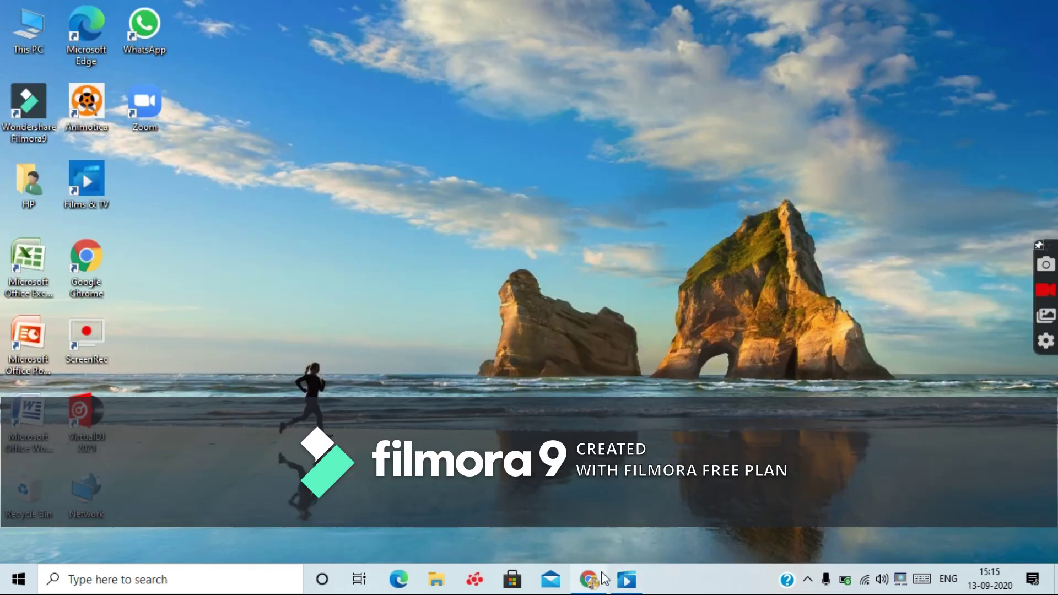
pyautogui.moveTo(600, 585)
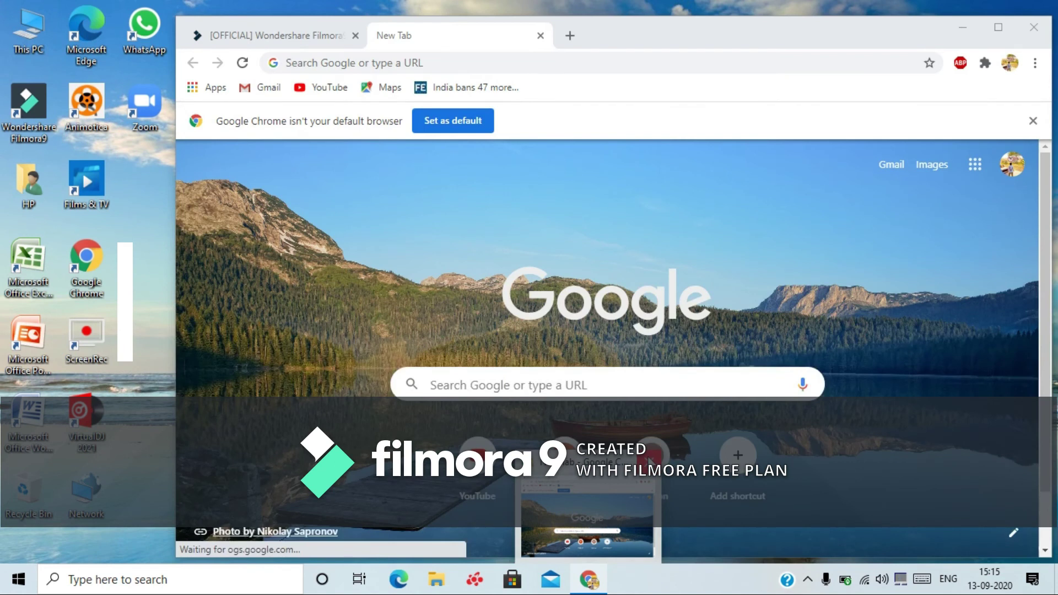
pyautogui.click(649, 460)
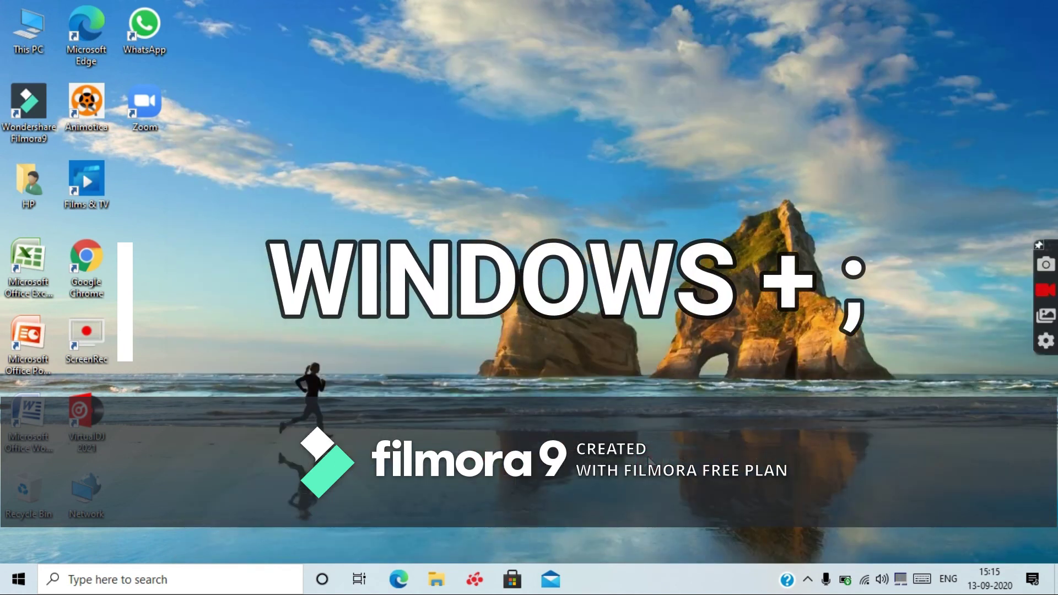
# Step: Open the emoji panel to view its symbols and close it without inserting any
pyautogui.press('super+semicolon')
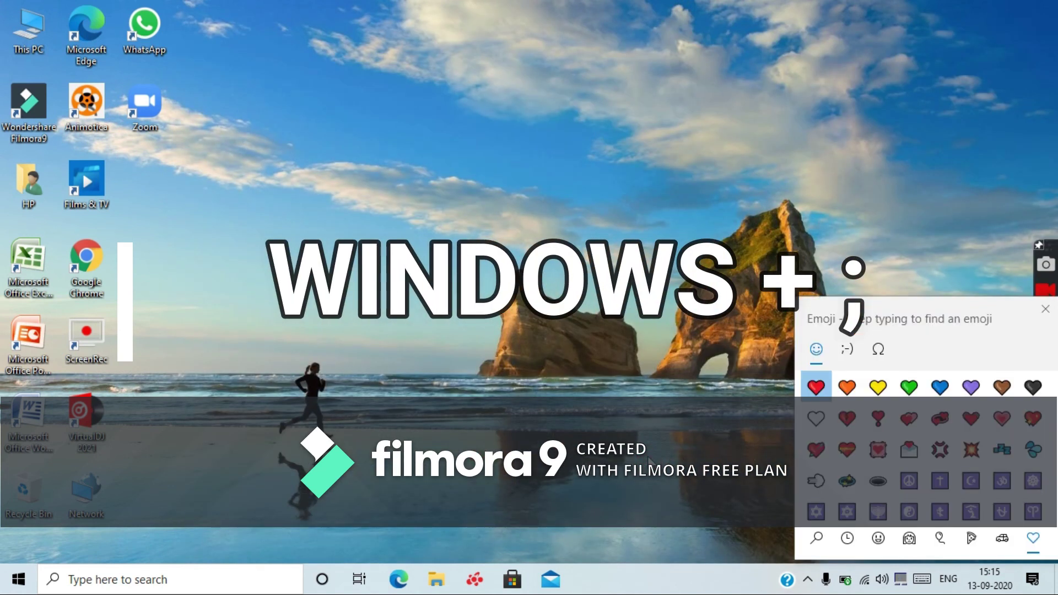
pyautogui.click(1044, 291)
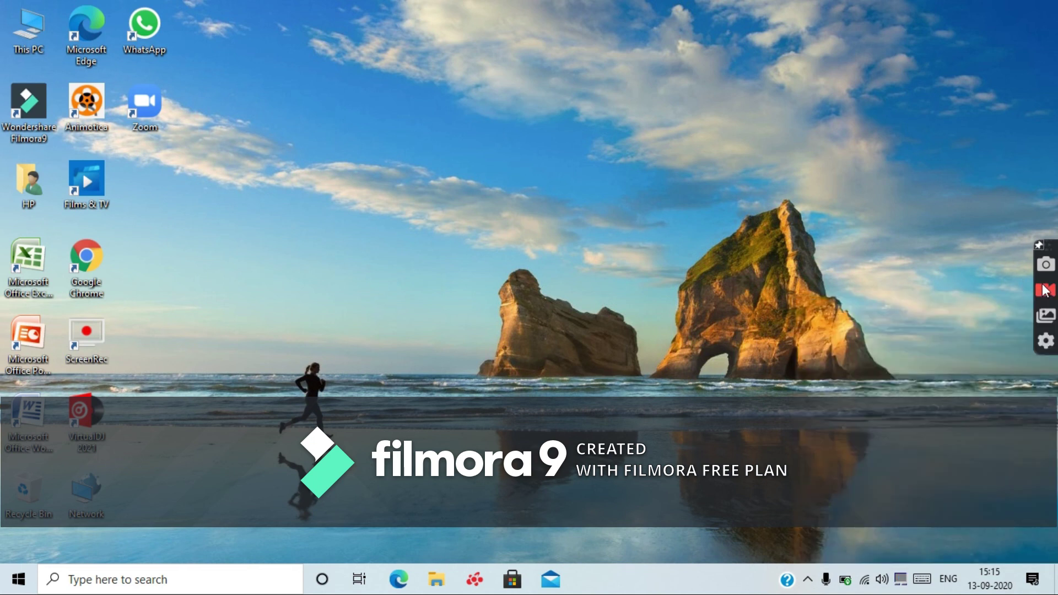